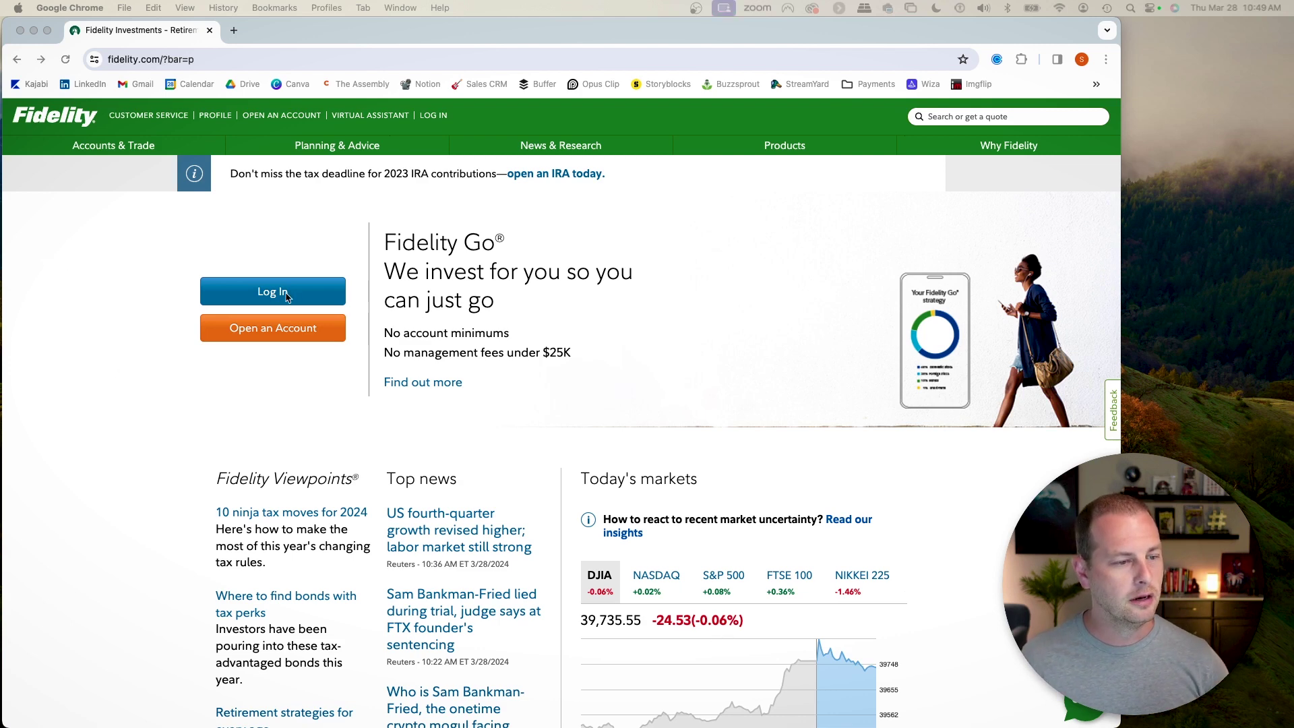
Step: Start an individual brokerage account application as a new Fidelity customer and go through the personal information form's fields
click(258, 330)
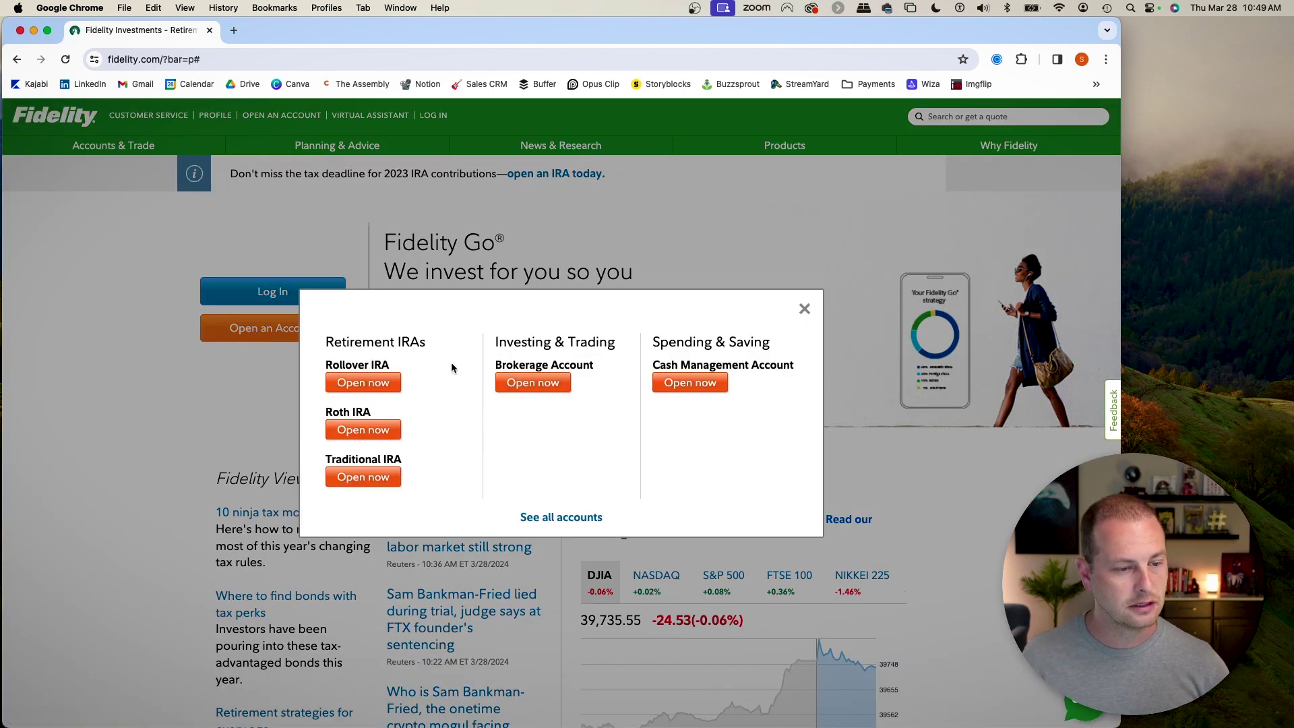
click(528, 385)
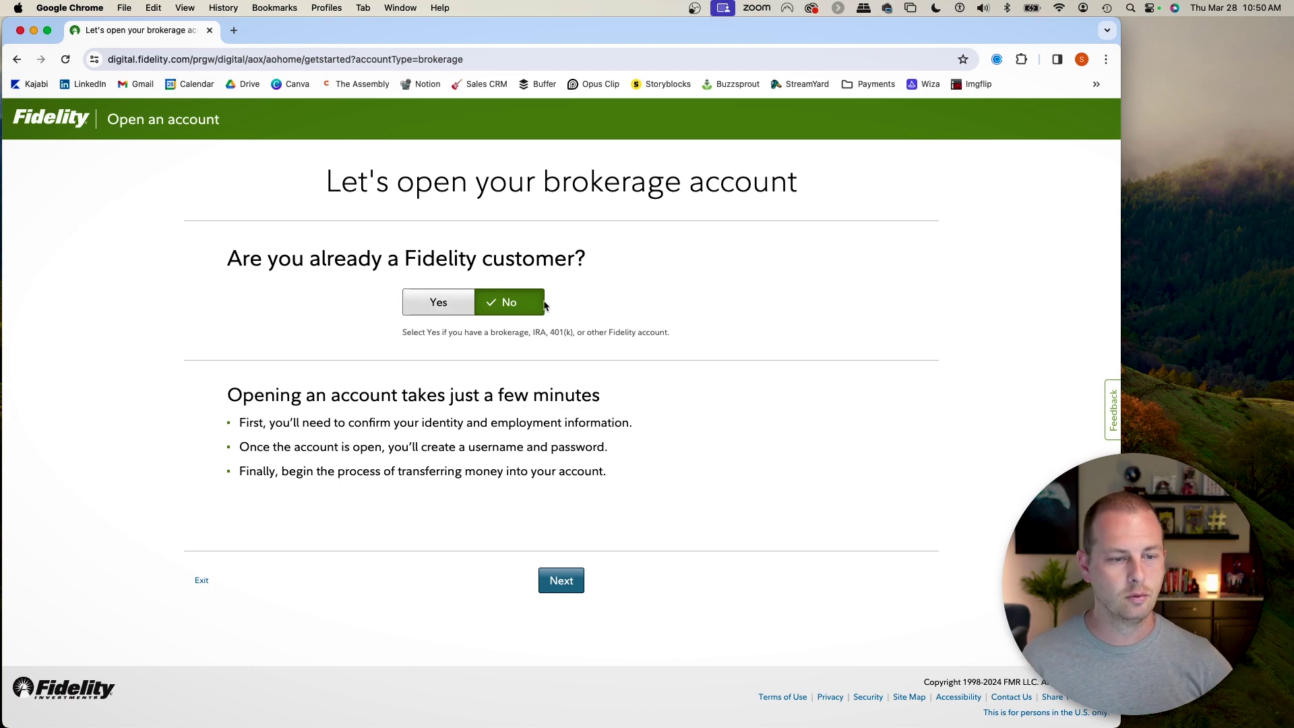
click(558, 580)
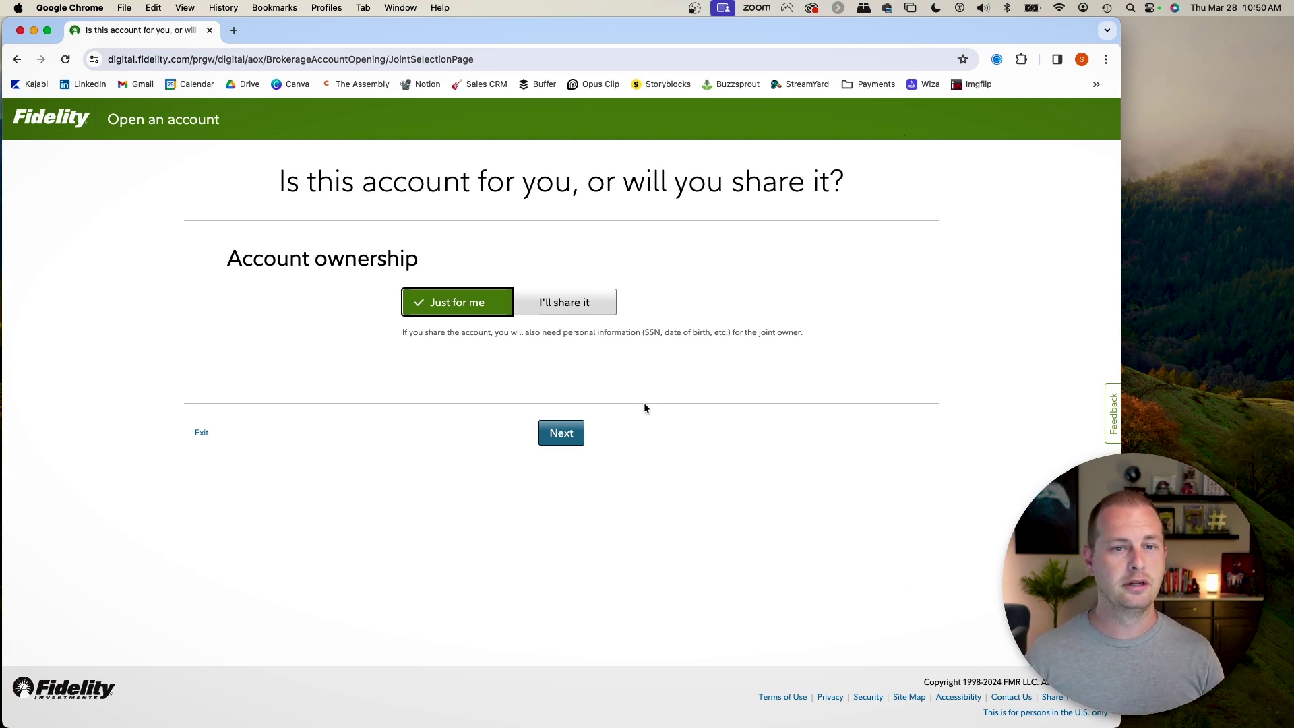
click(562, 435)
scroll(543, 260, down, 5)
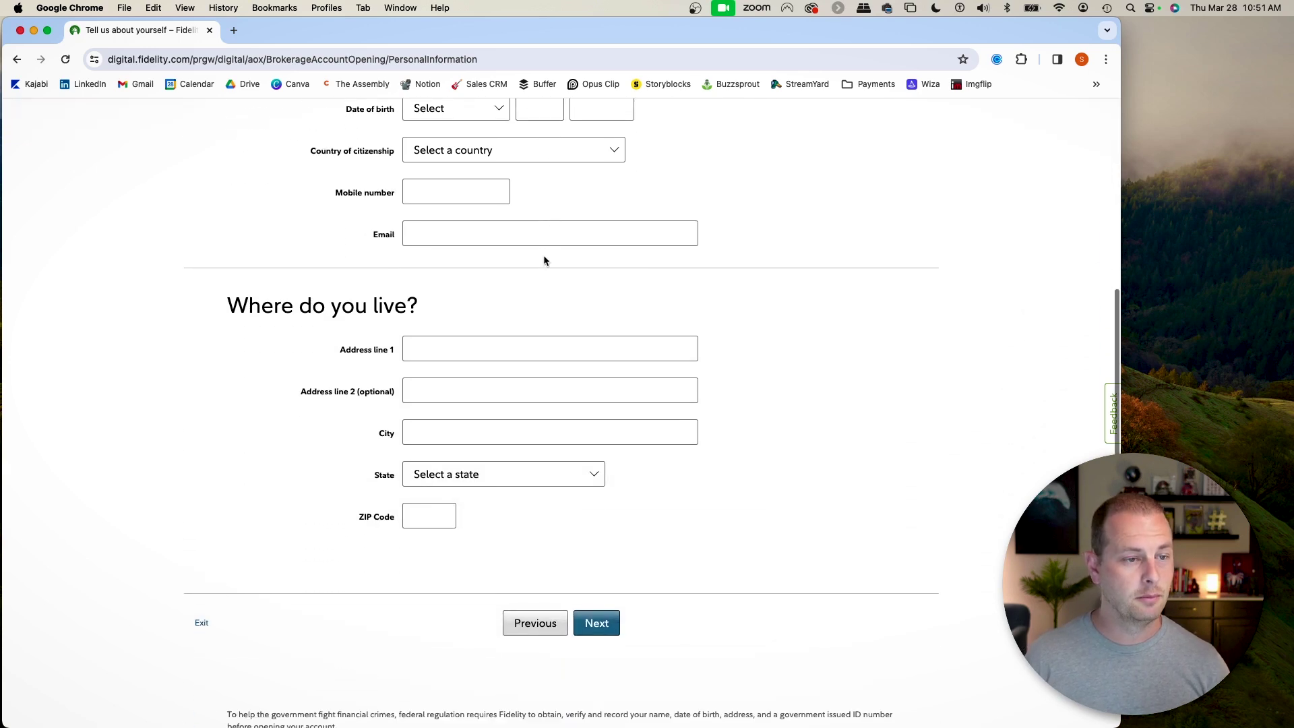
scroll(543, 261, down, 2)
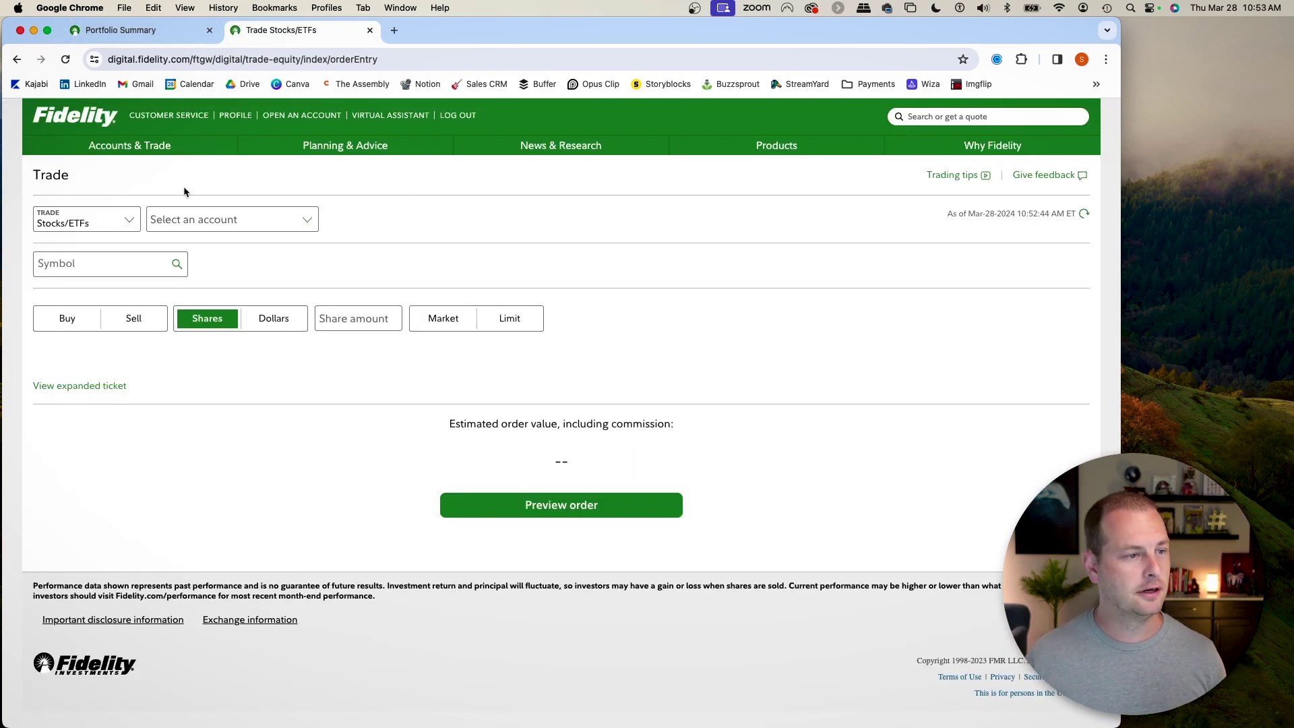
Step: Open the trade ticket for Stocks/ETFs and choose the Rollover IRA as the trading account
click(93, 148)
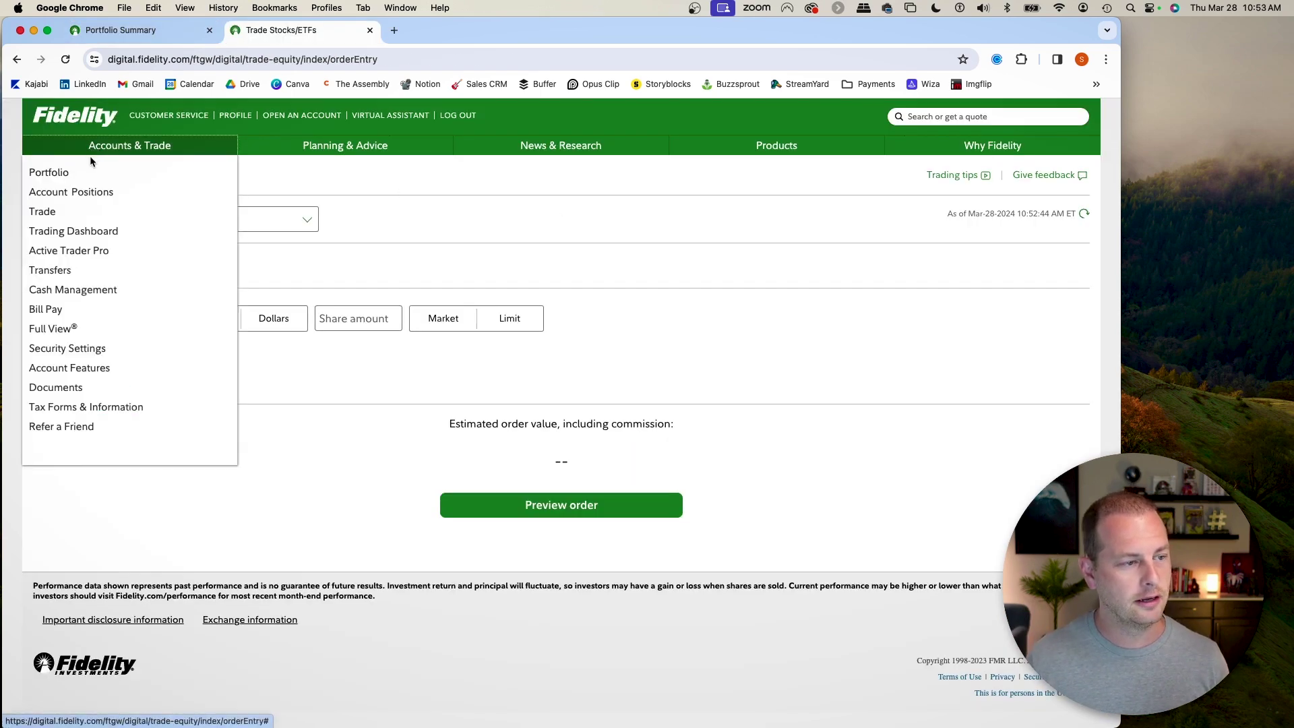
click(51, 213)
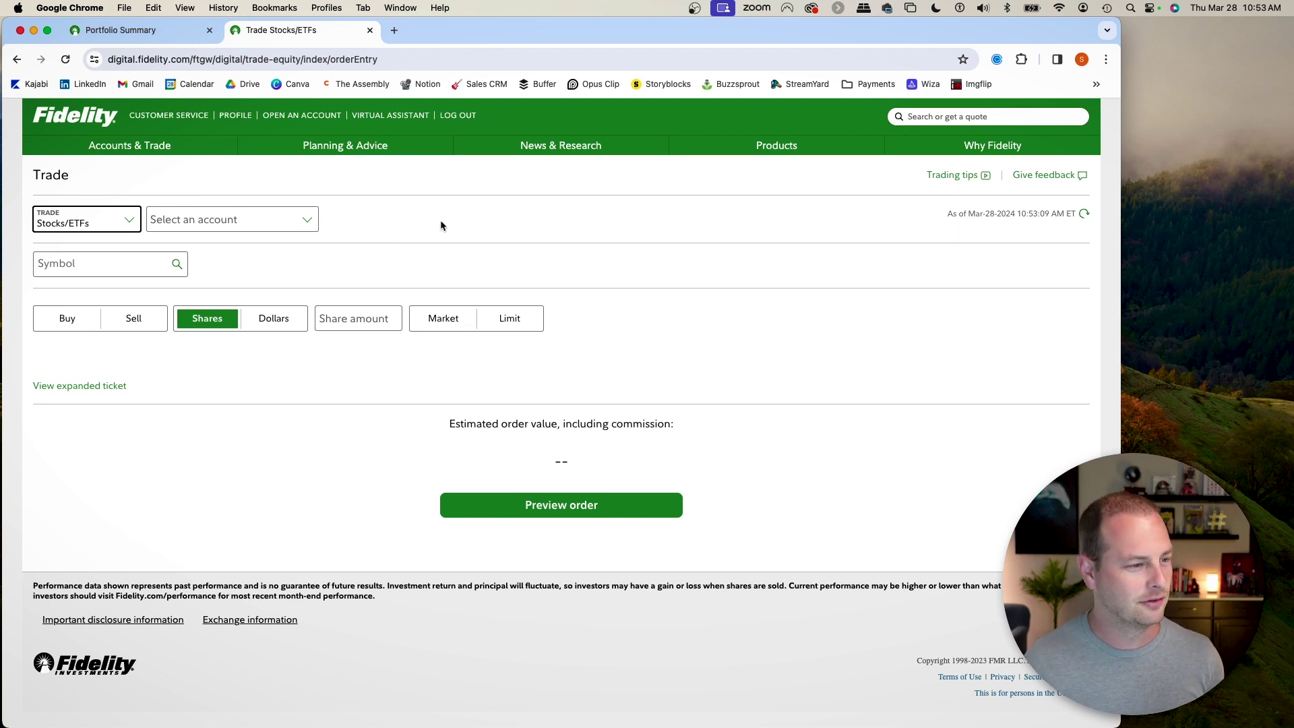
click(120, 221)
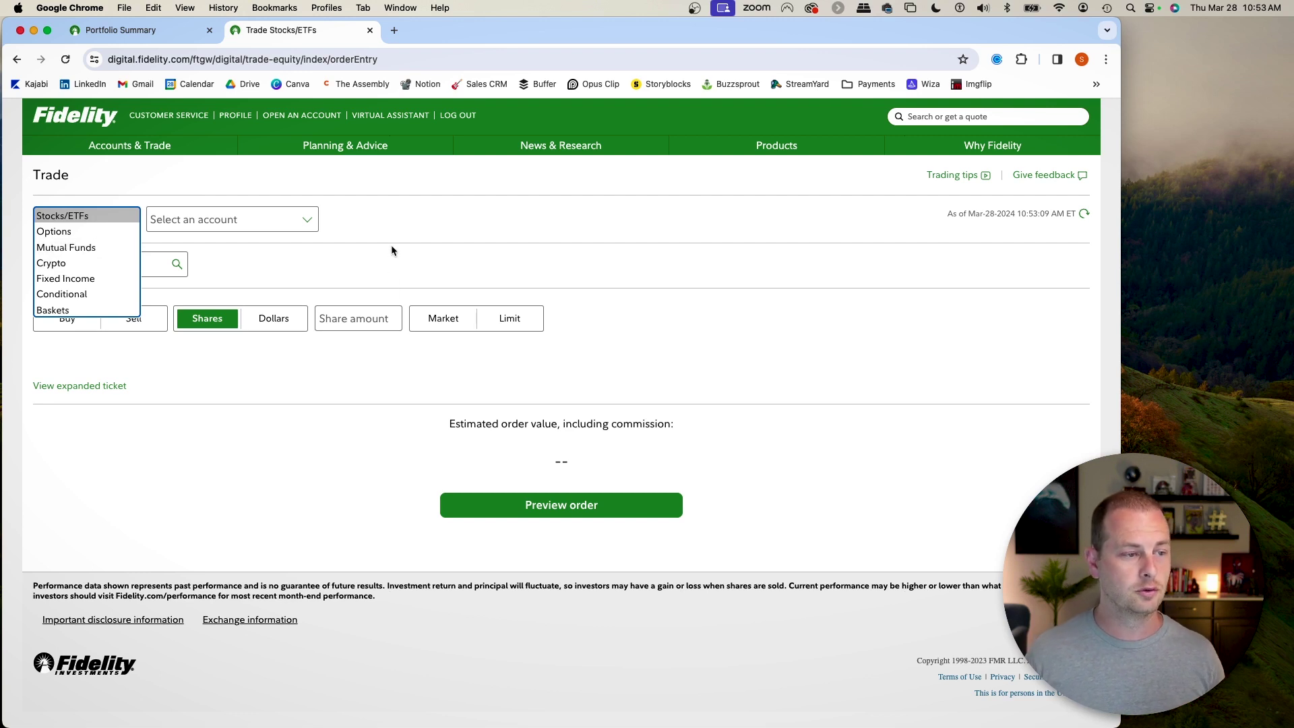
click(68, 218)
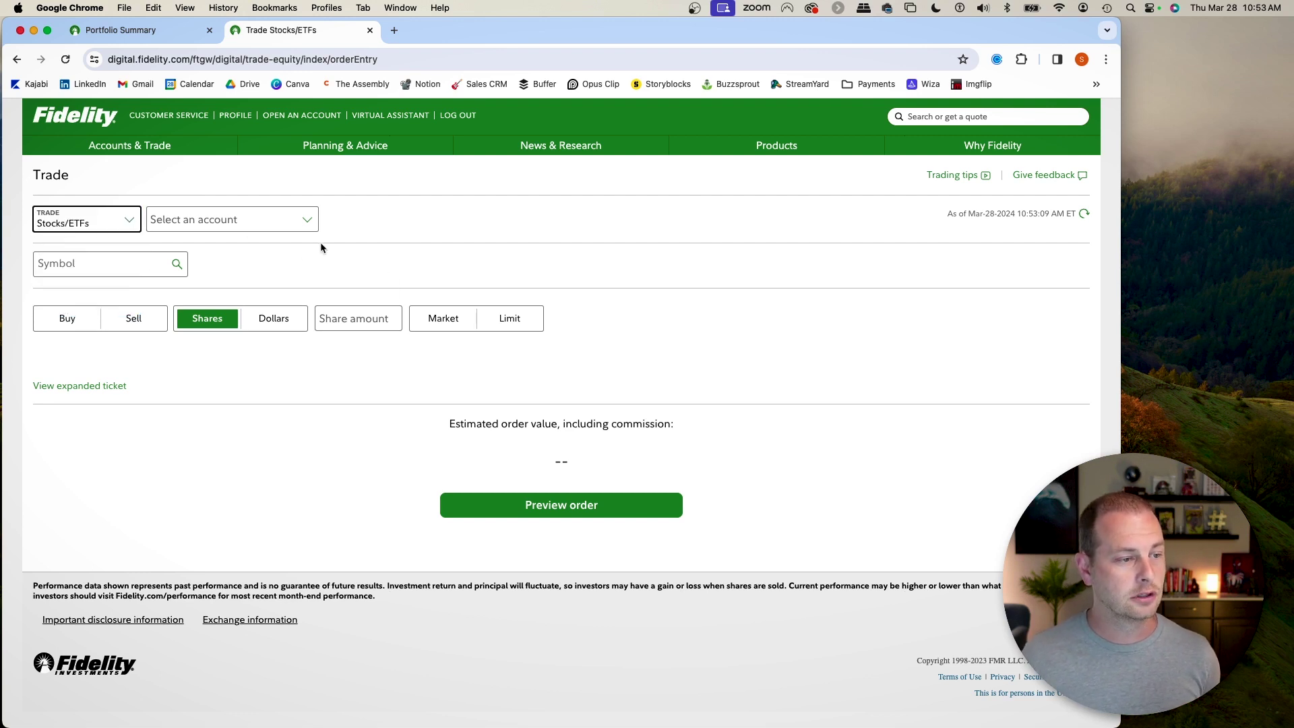
click(312, 221)
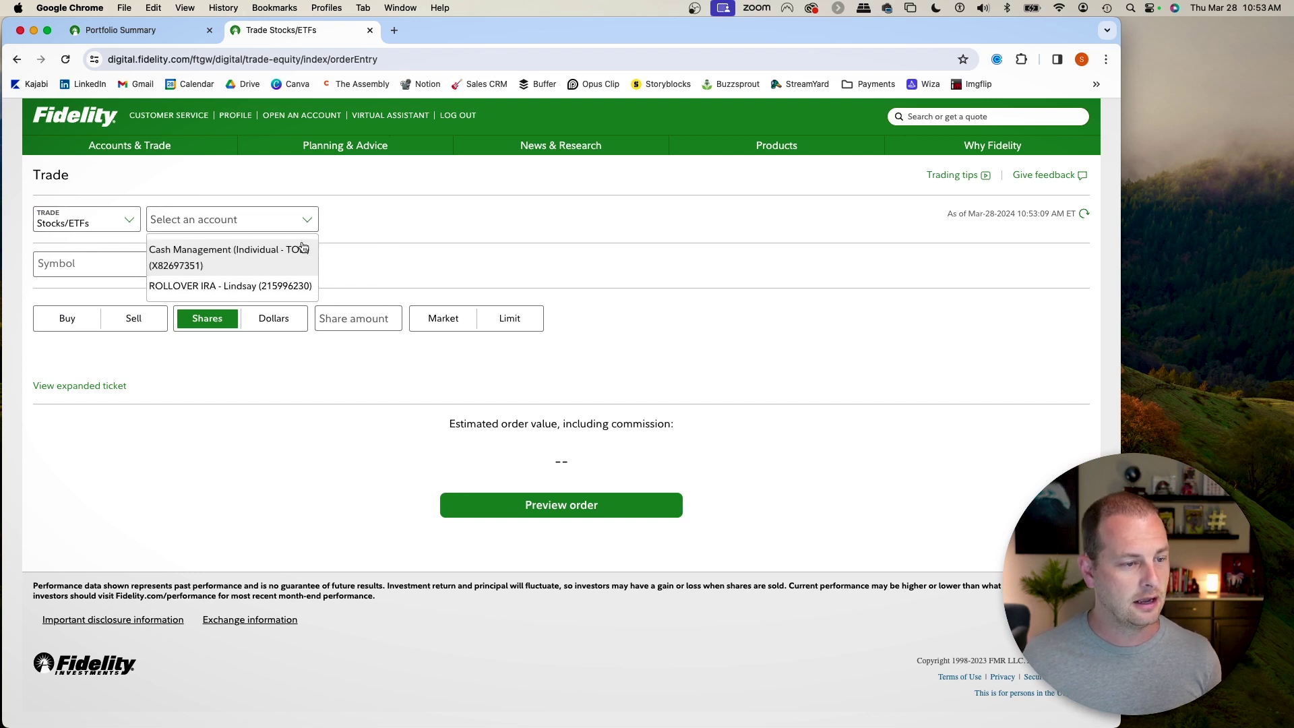
click(225, 286)
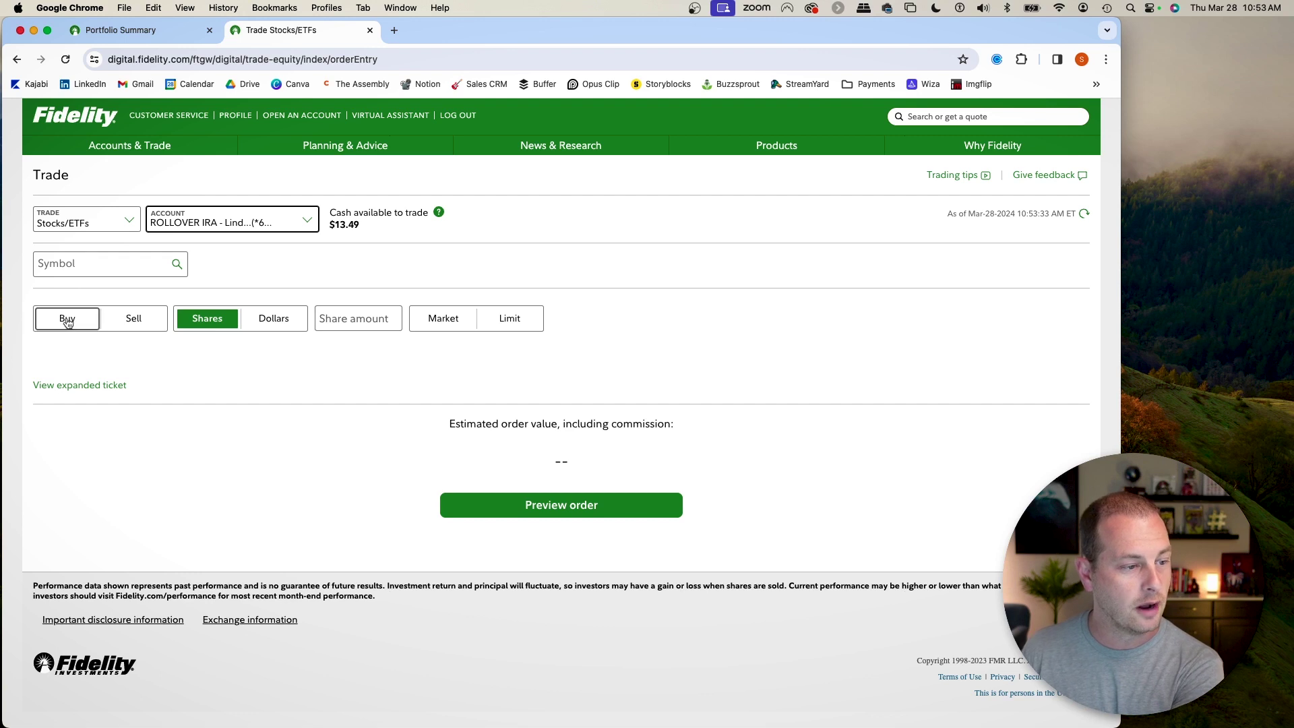
Step: Look up the ticker QQQ in the trade ticket's symbol field and clear the entry again
click(92, 267)
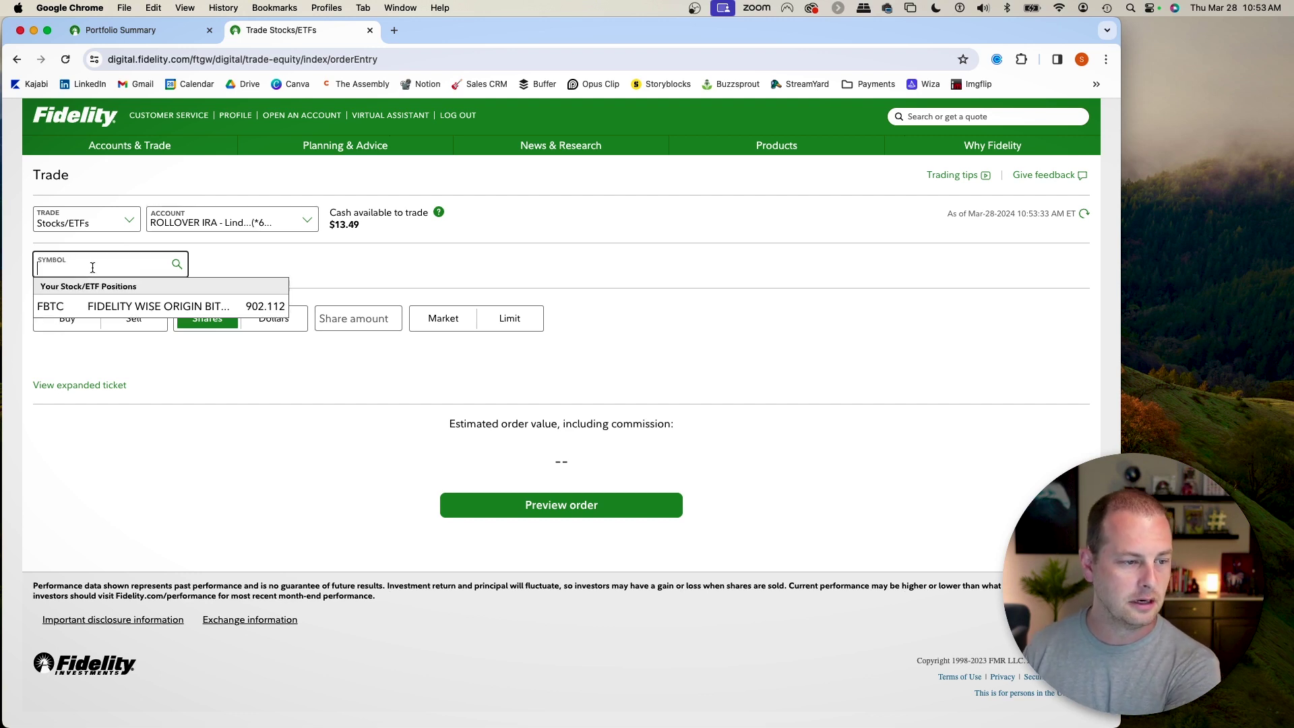
text(T)
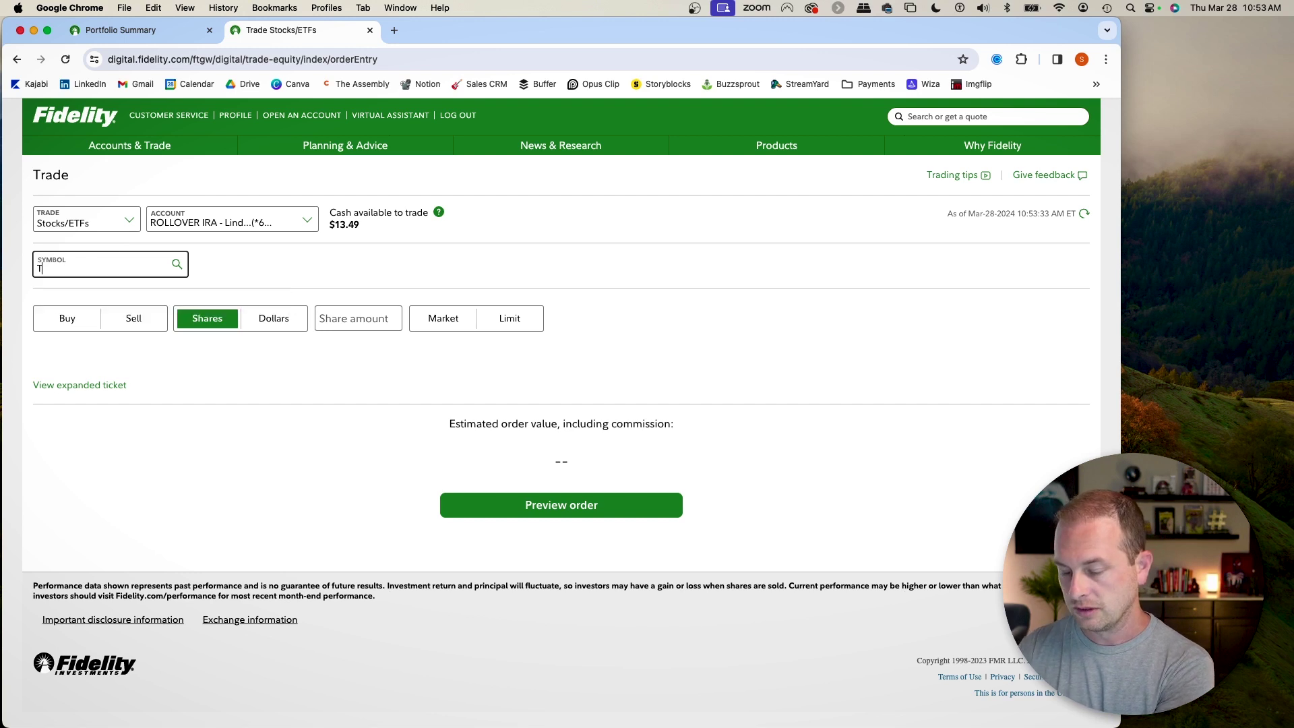
key(BackSpace)
text(QQQ)
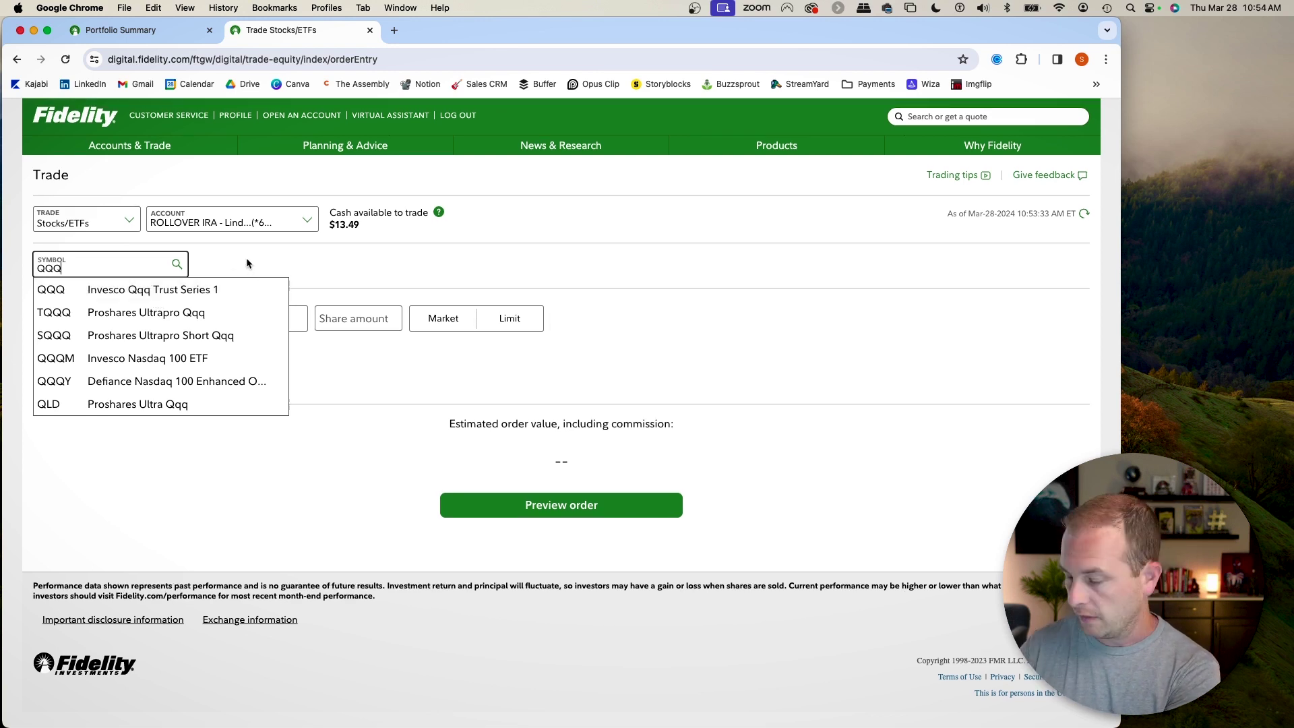
key(BackSpace)
key(BackSpace)
key(BackSpace)
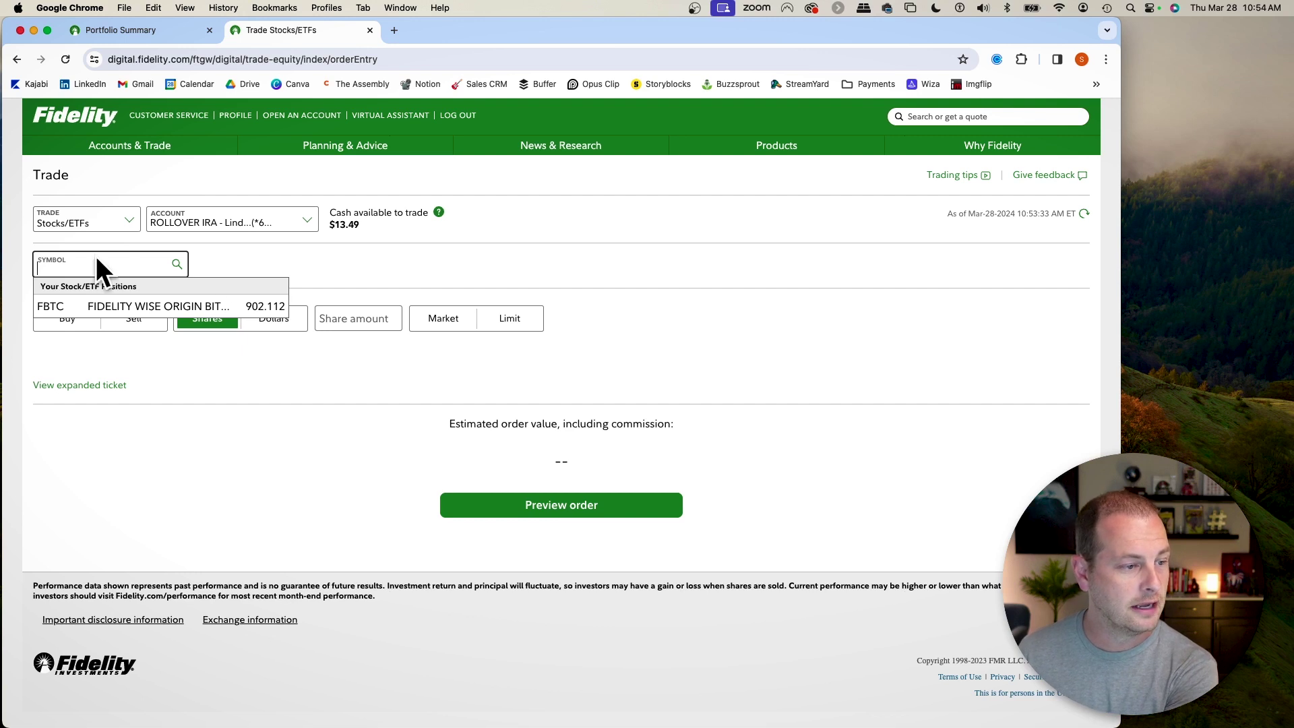
click(326, 255)
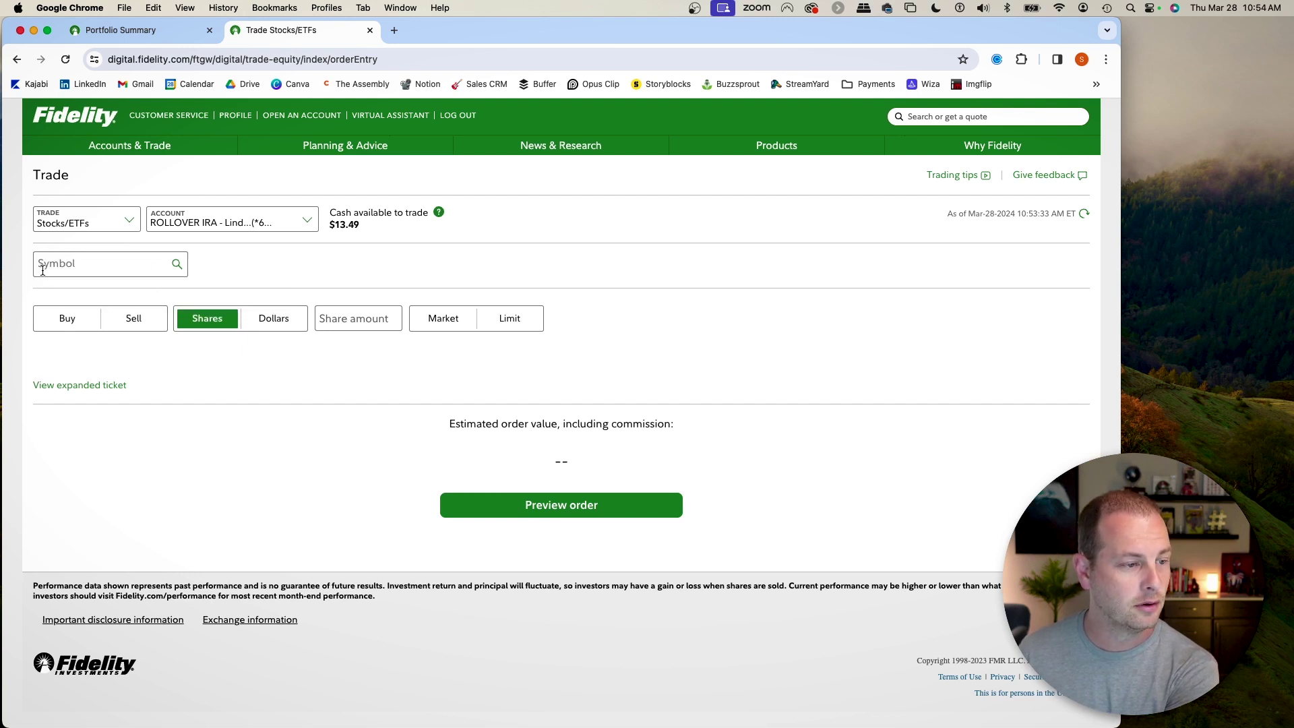
Step: Search Google in a new browser tab for "fidelity s&p 500 fund" and open the FXAIX Fidelity 500 Index Fund view-all page
click(393, 31)
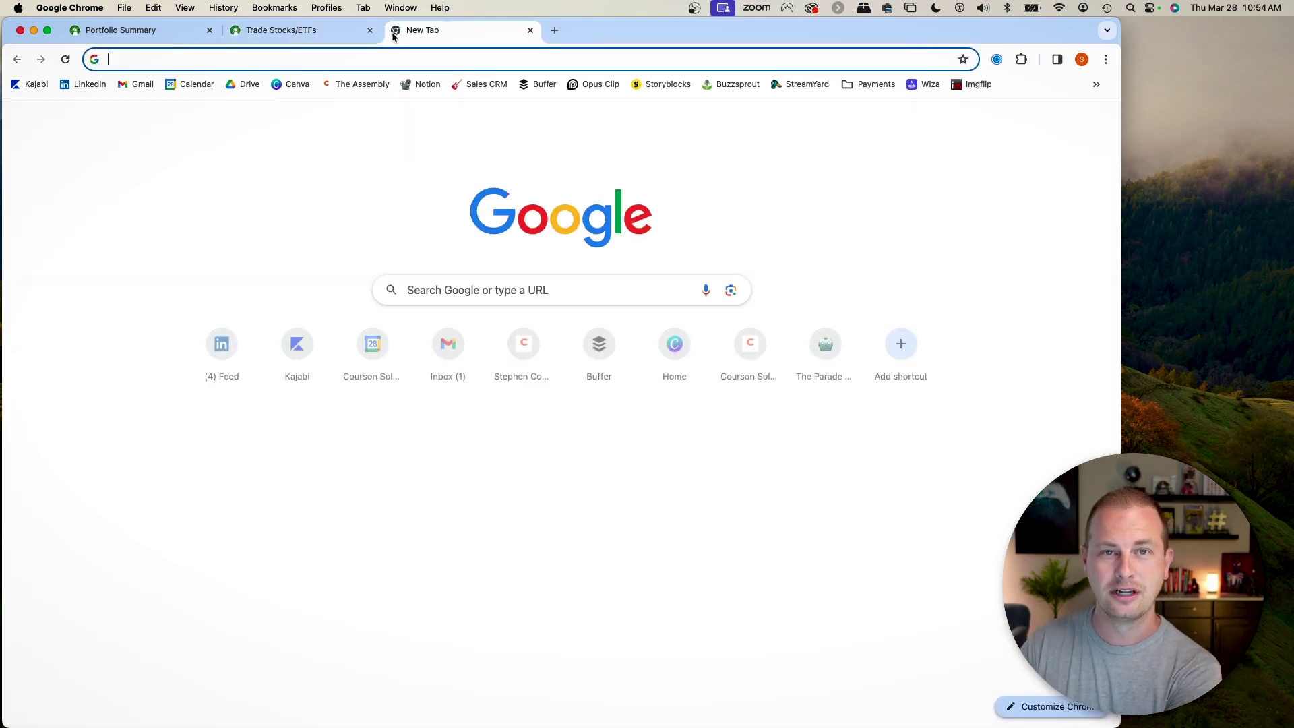
text(fidelt)
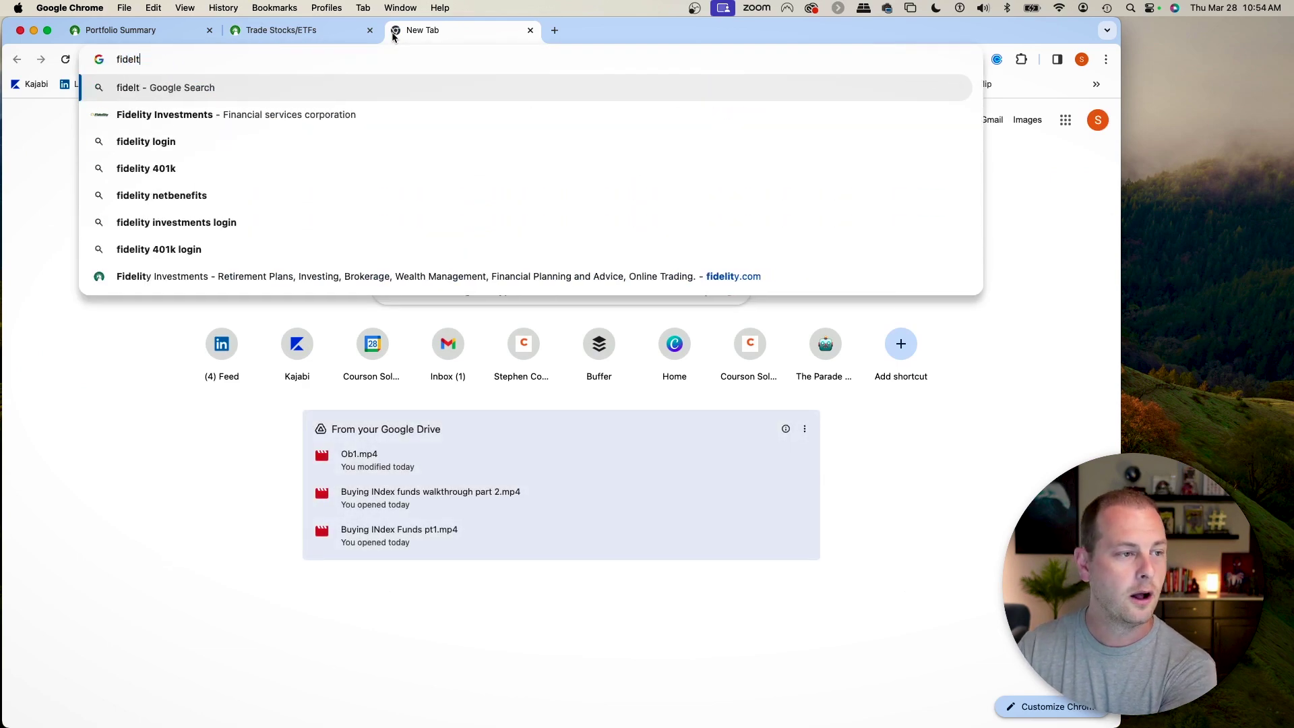
key(BackSpace)
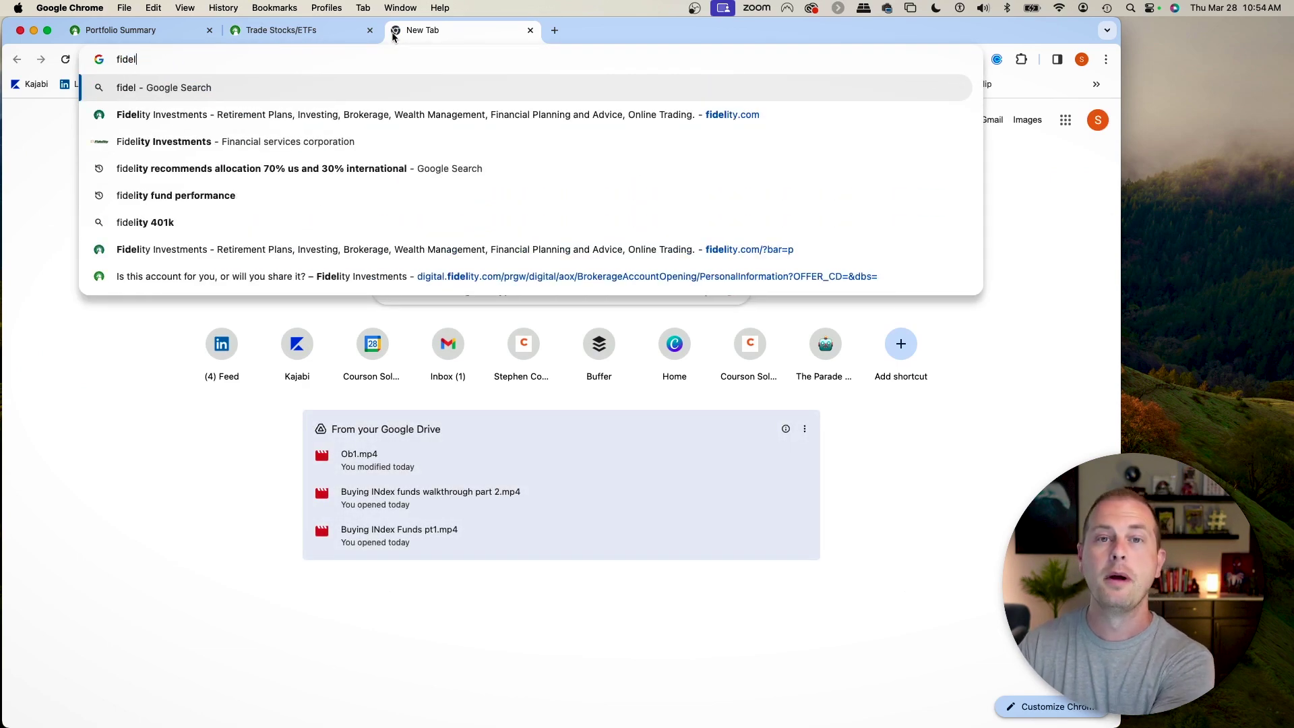
text(ity)
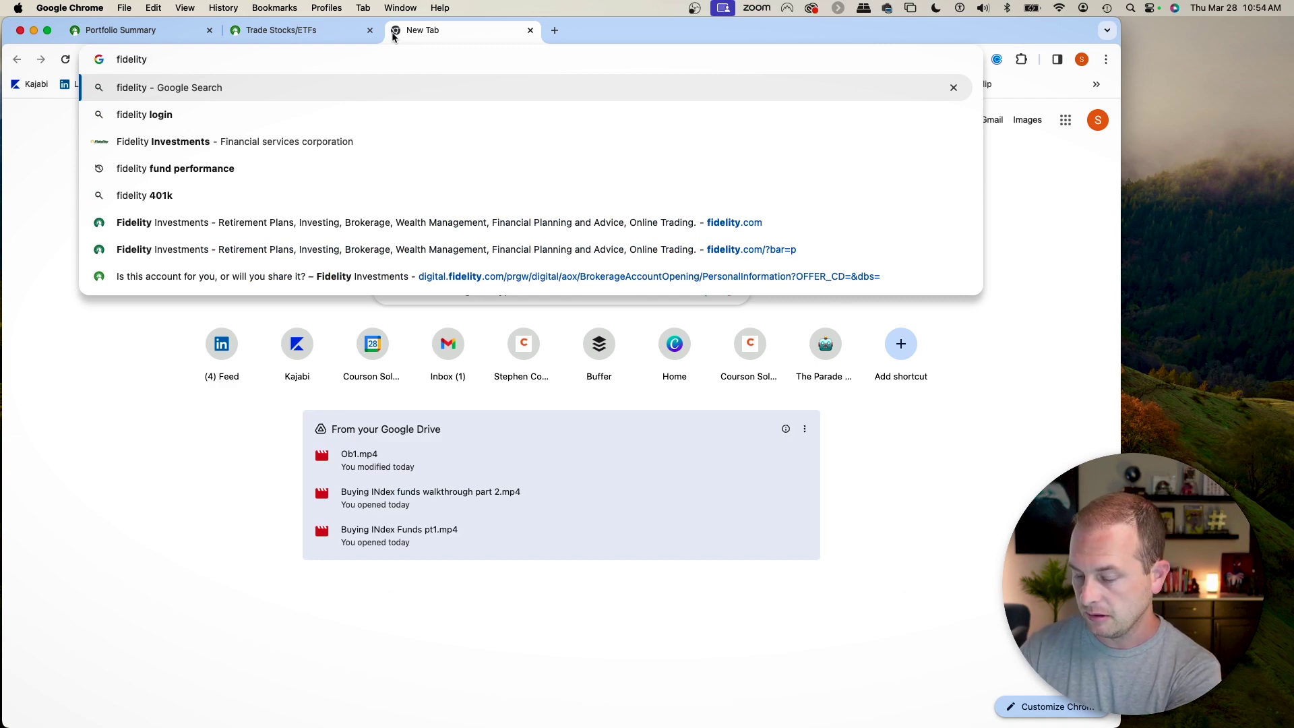
text( s7)
key(BackSpace)
text(&)
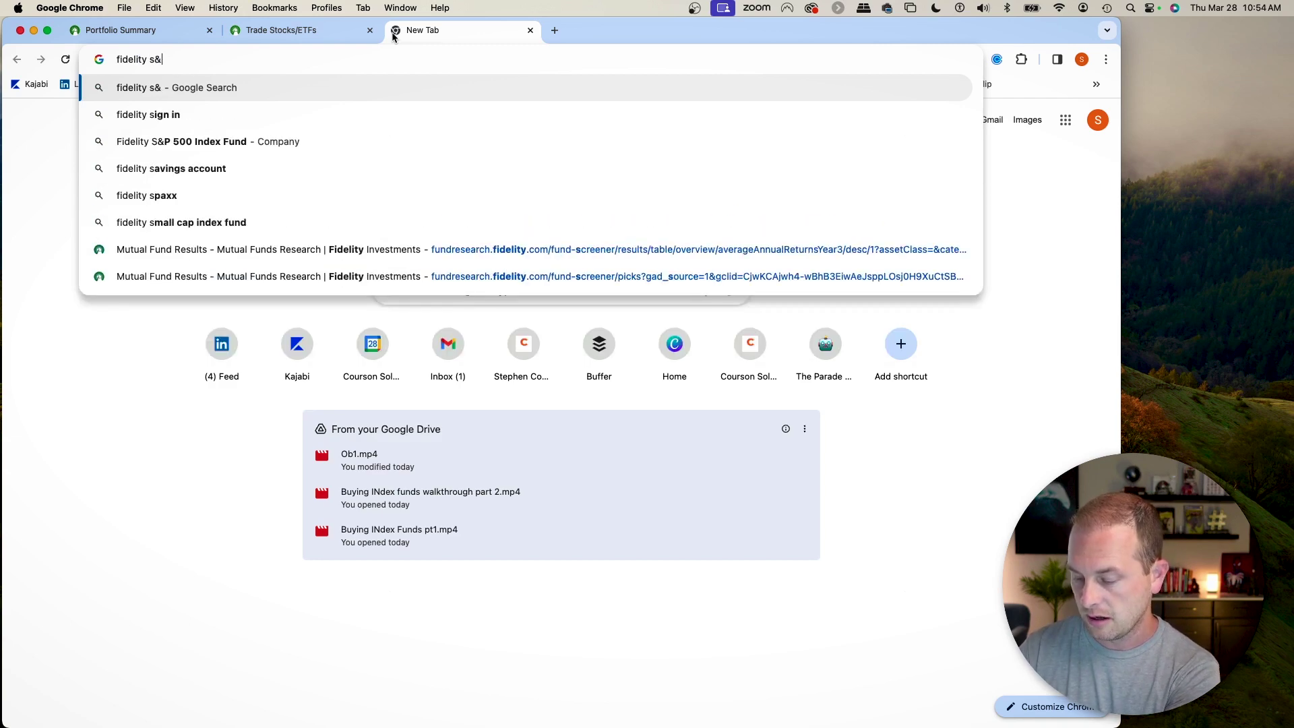
text(p500 f)
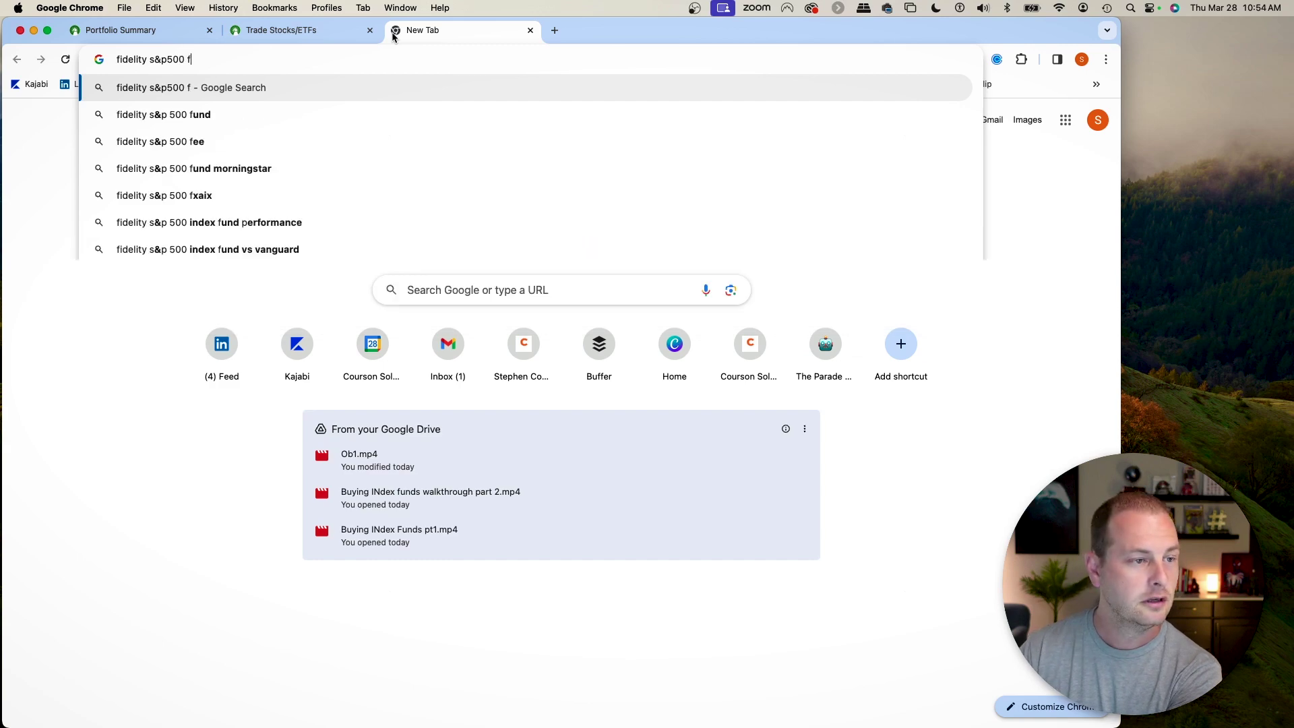
click(237, 114)
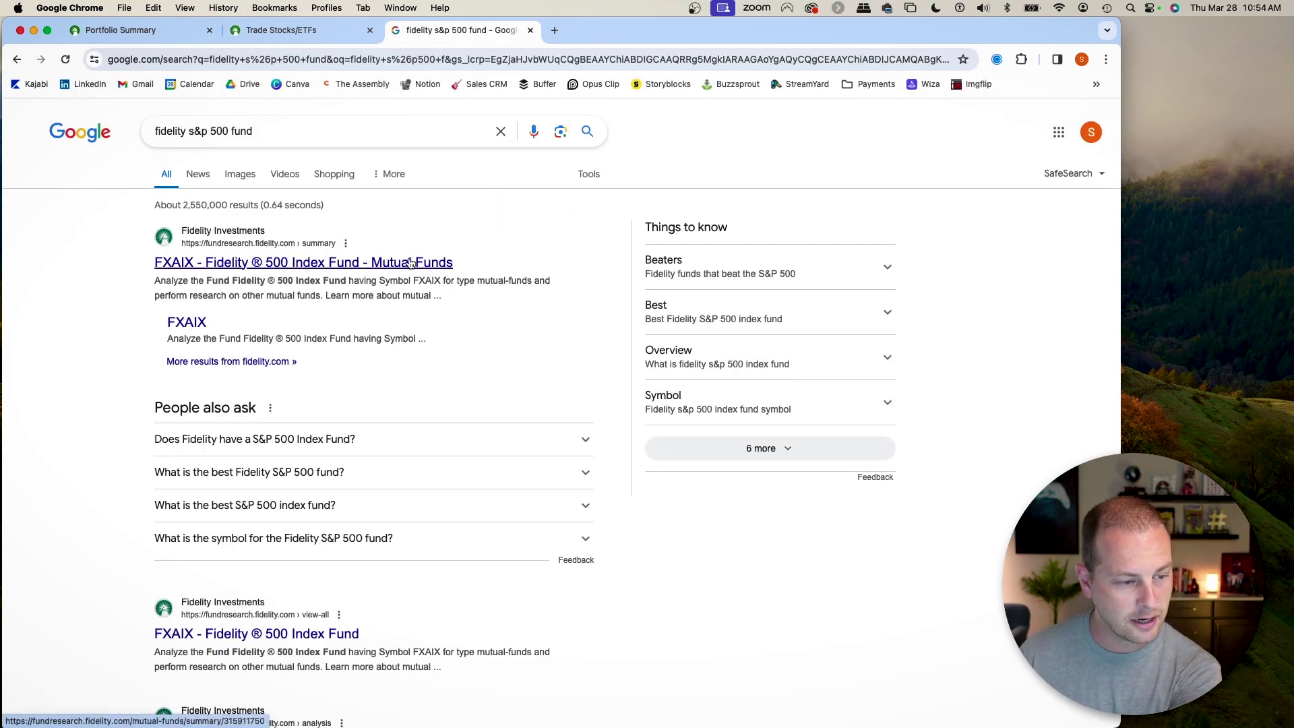
click(237, 639)
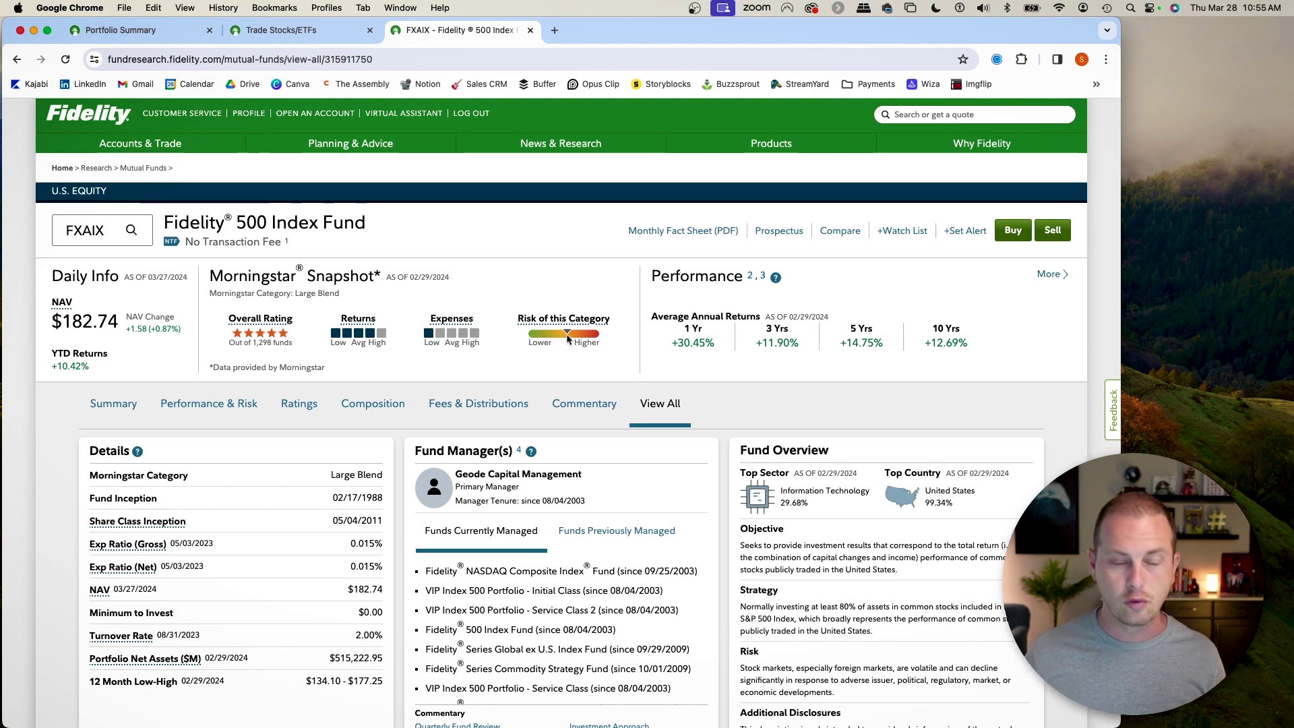
Step: Examine the FXAIX Morningstar snapshot, fund details and average annual total returns compared with the S&P 500 and Large Blend category
mouse_move(568, 339)
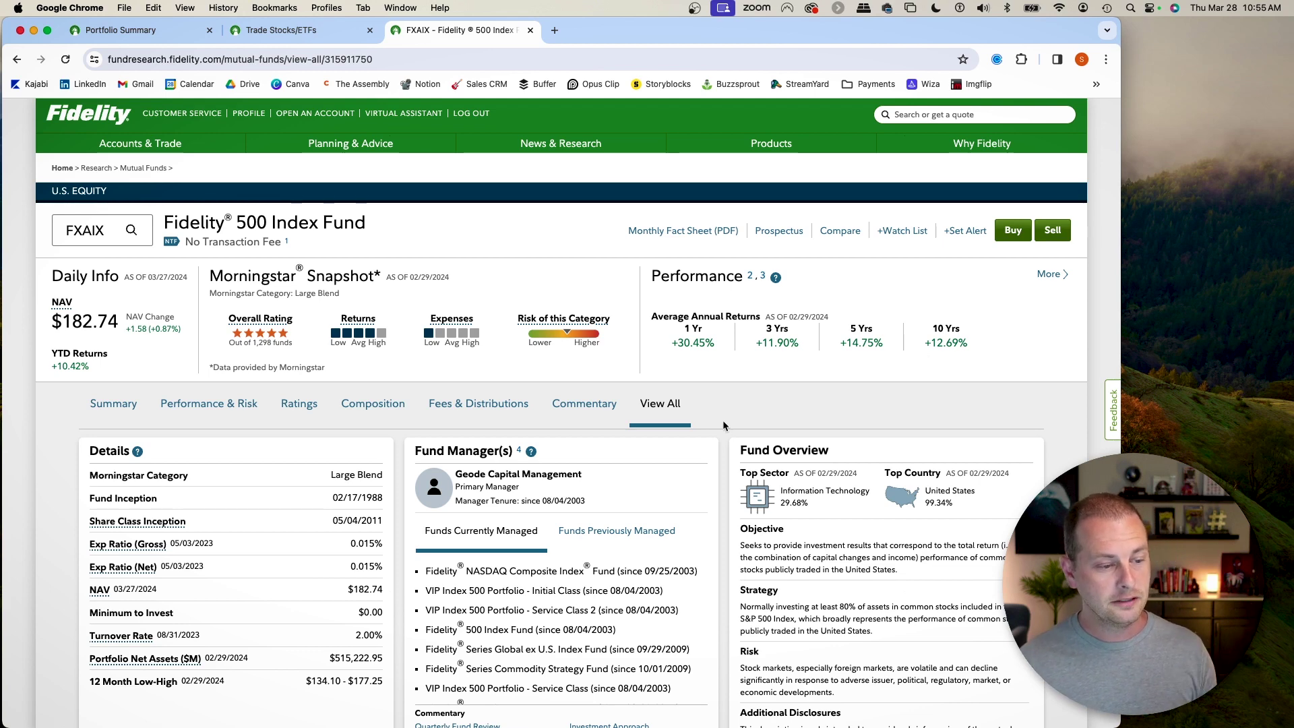
scroll(290, 429, down, 3)
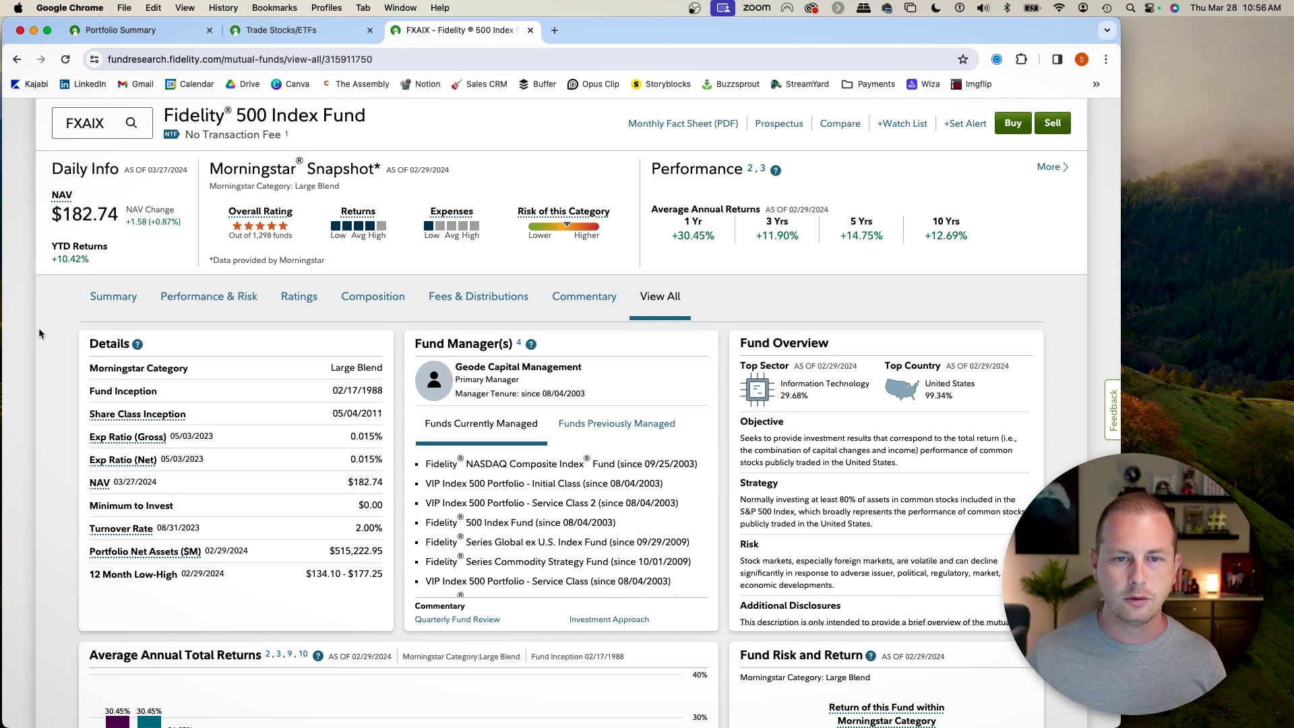
scroll(275, 251, up, 3)
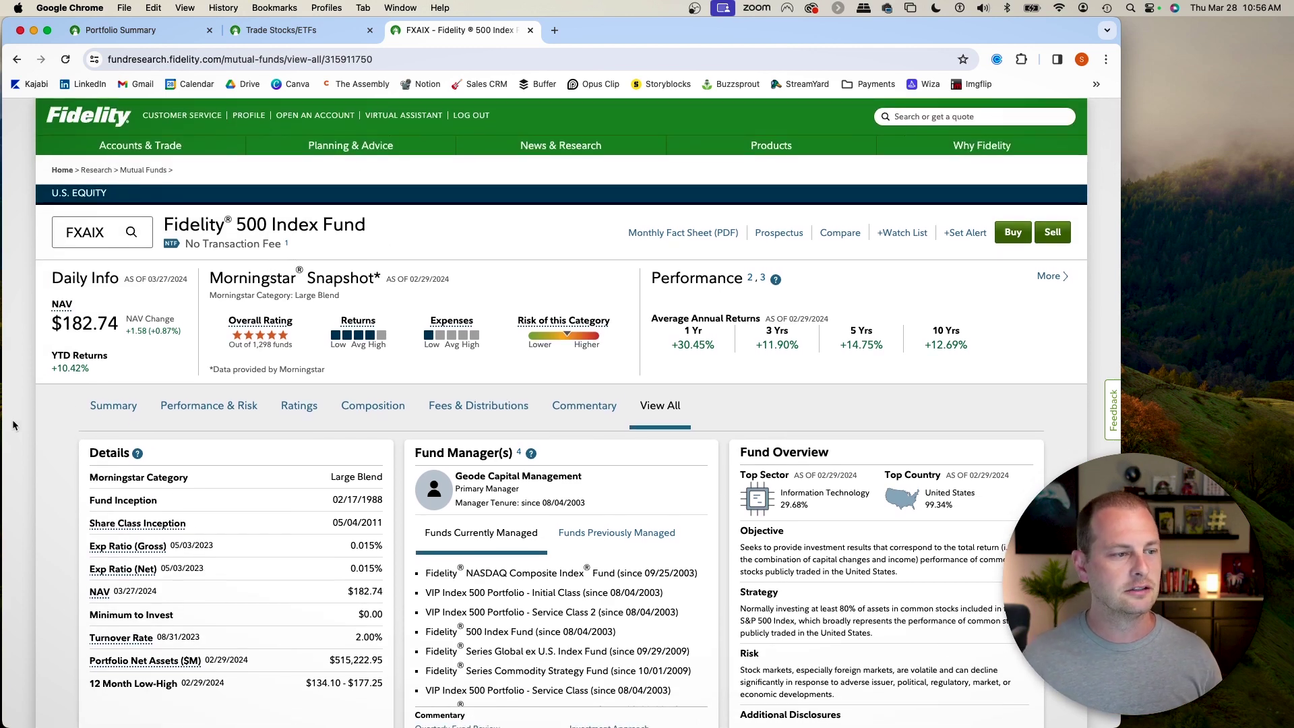
scroll(81, 482, down, 4)
scroll(80, 479, down, 4)
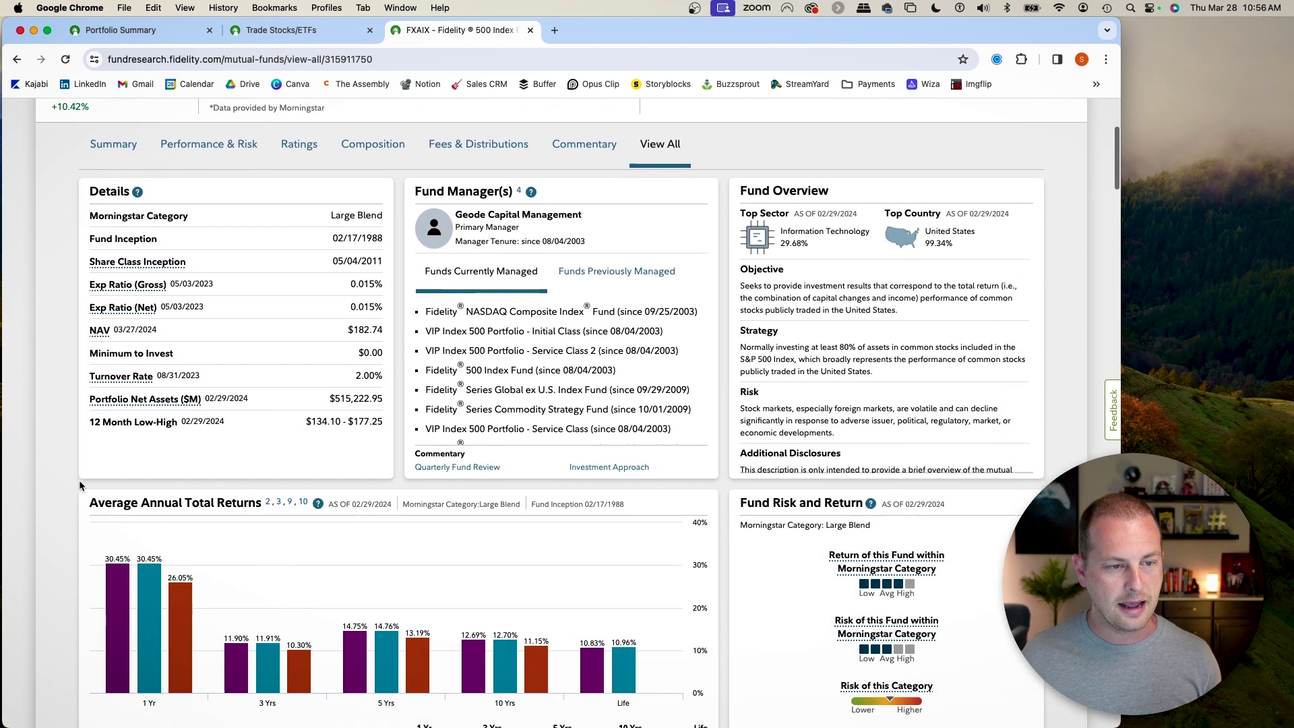
scroll(81, 469, down, 3)
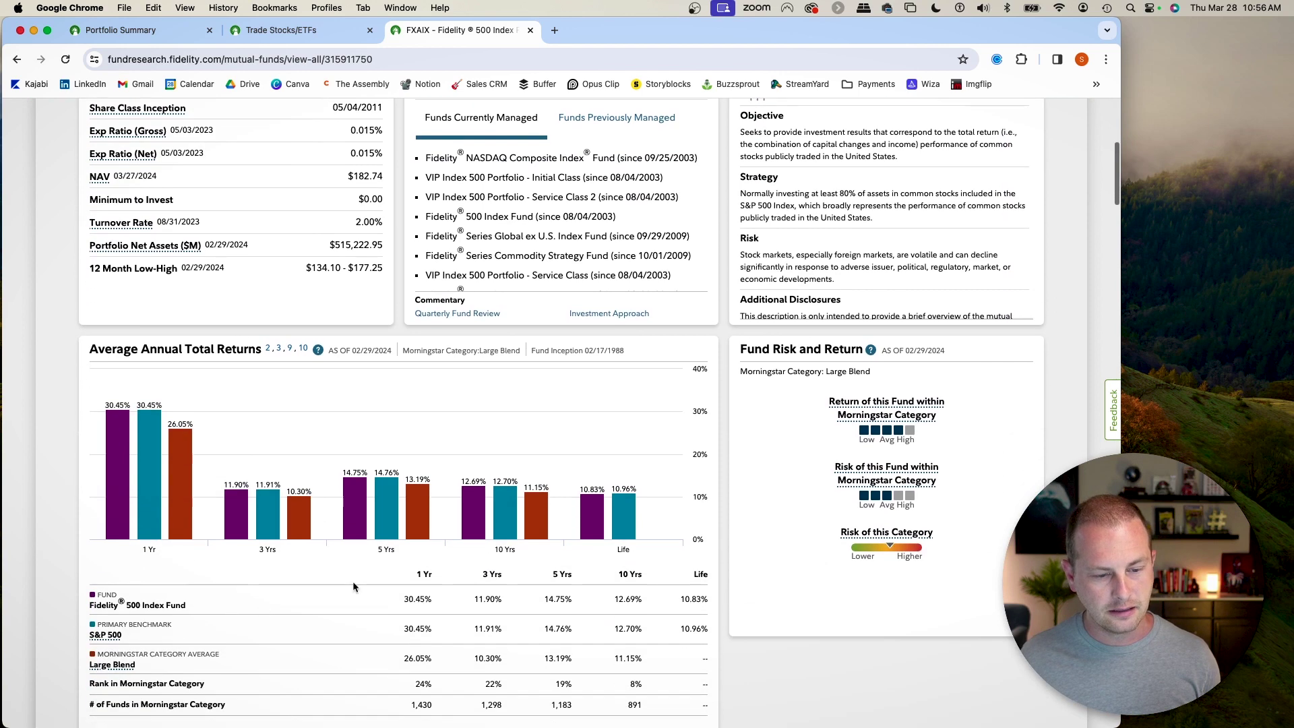
scroll(67, 502, down, 3)
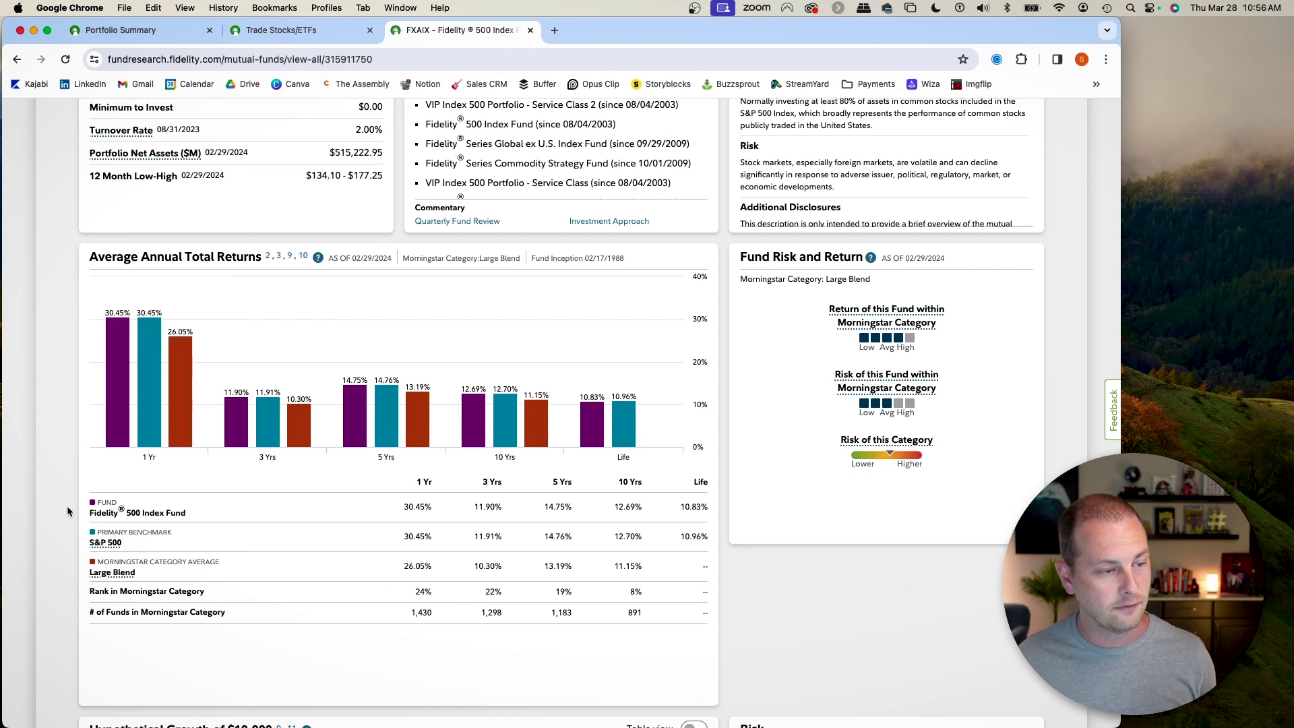
mouse_move(148, 395)
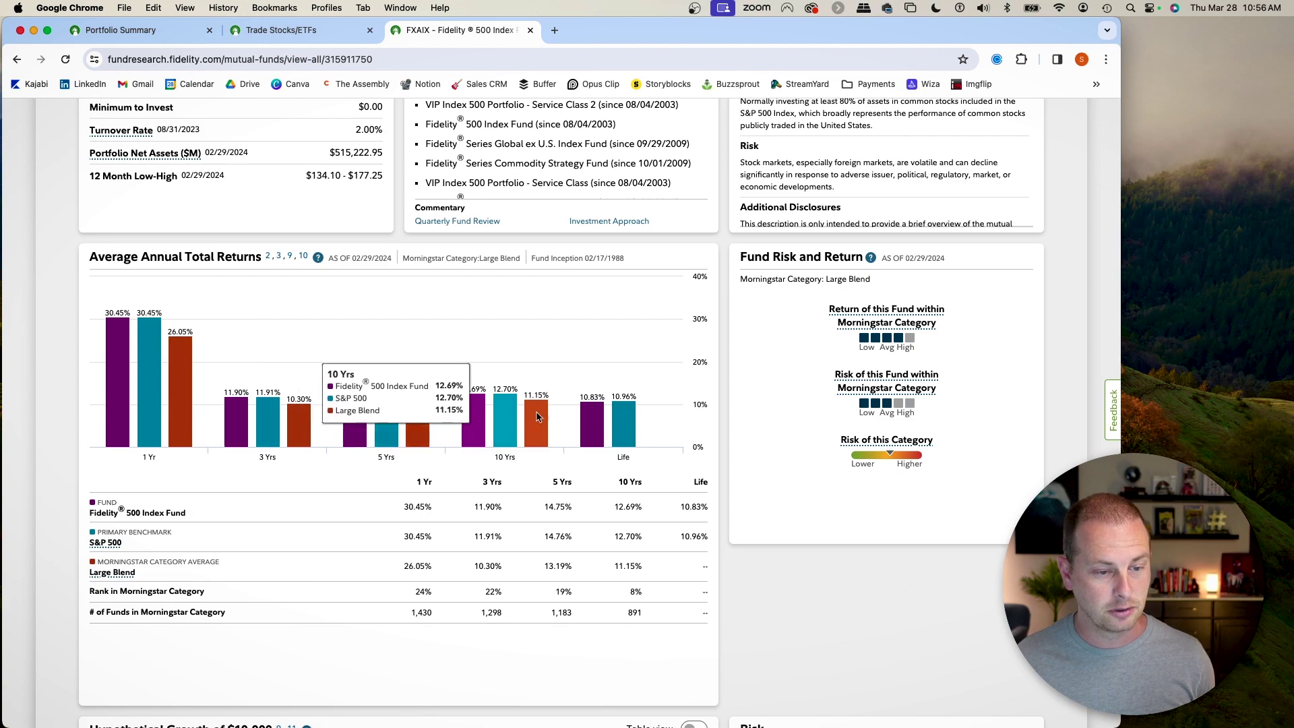
scroll(269, 557, up, 5)
scroll(267, 565, up, 3)
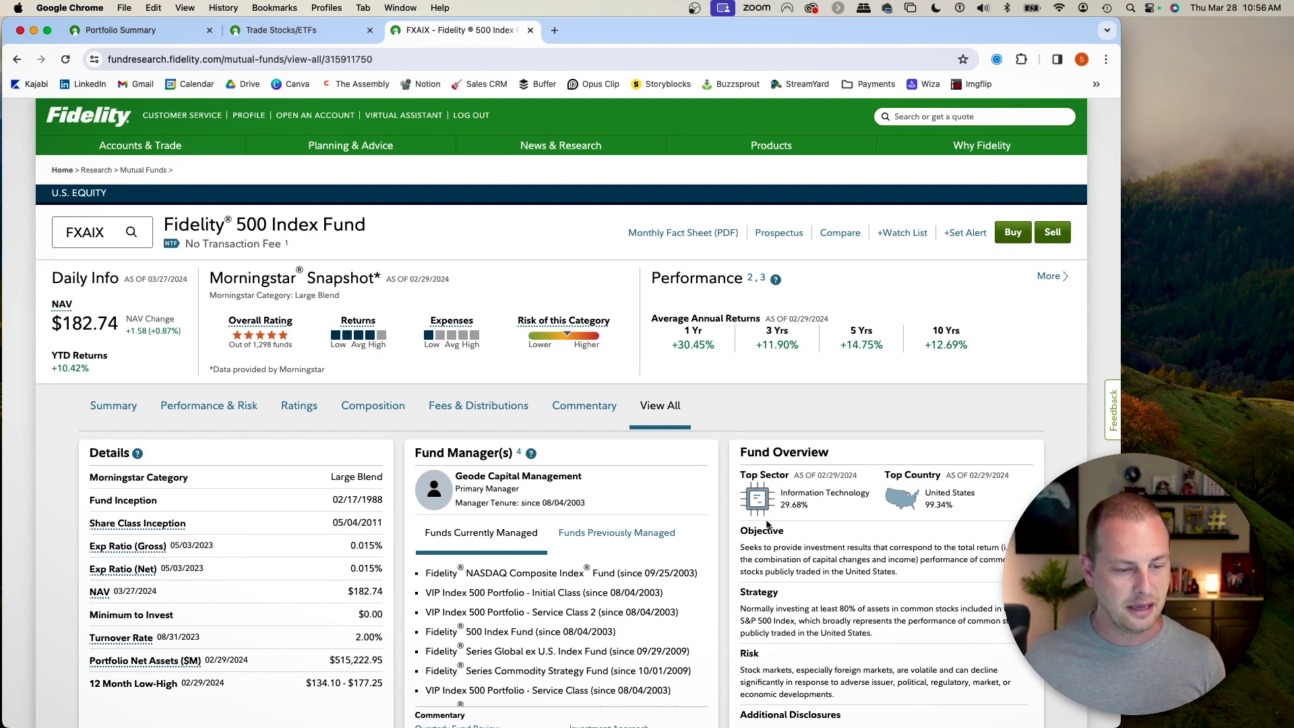
scroll(539, 526, down, 1)
scroll(539, 525, up, 1)
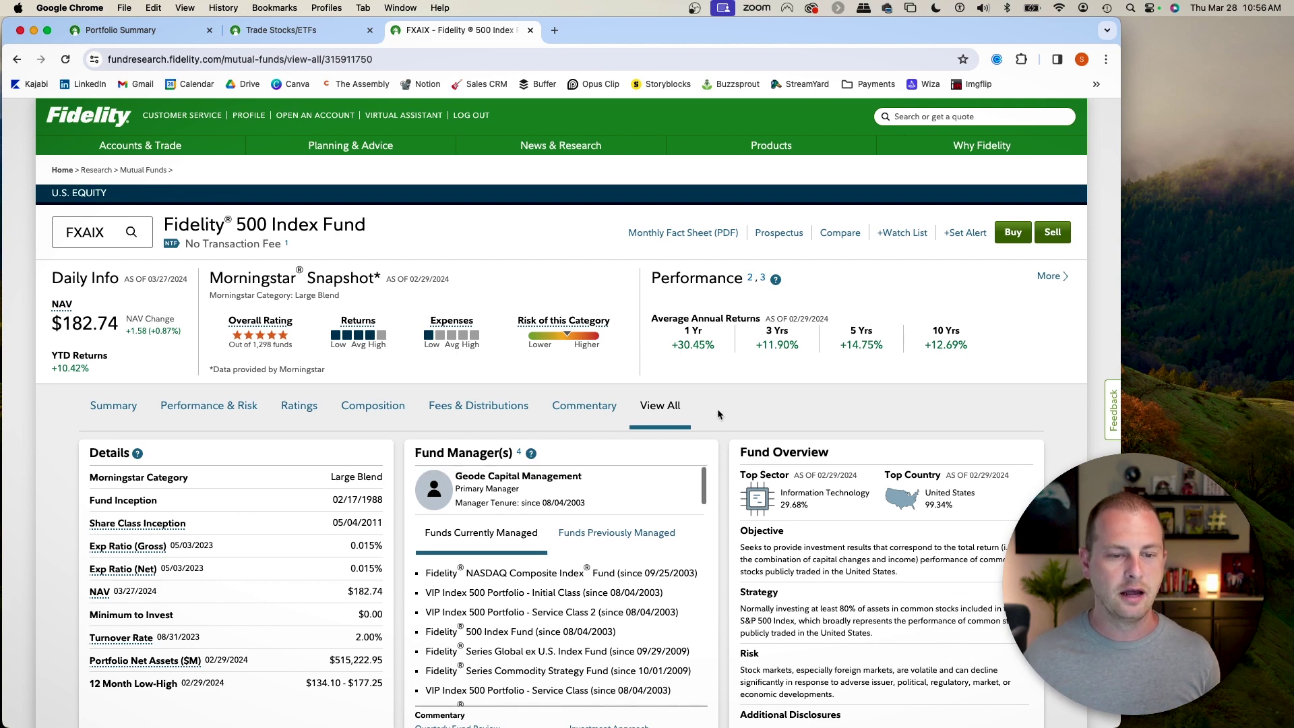
Step: Open the Compare Funds page for FXAIX, view its snapshot and performance chart, and close the fund research tab
click(848, 241)
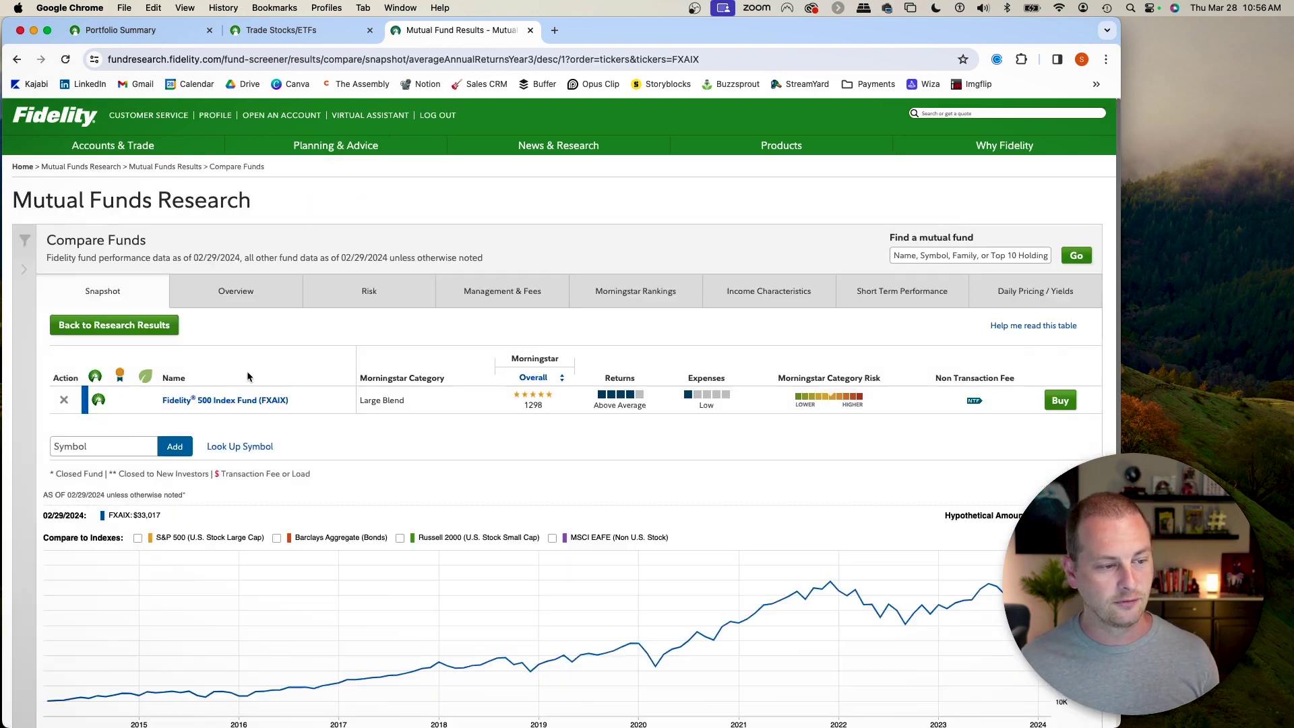
click(89, 448)
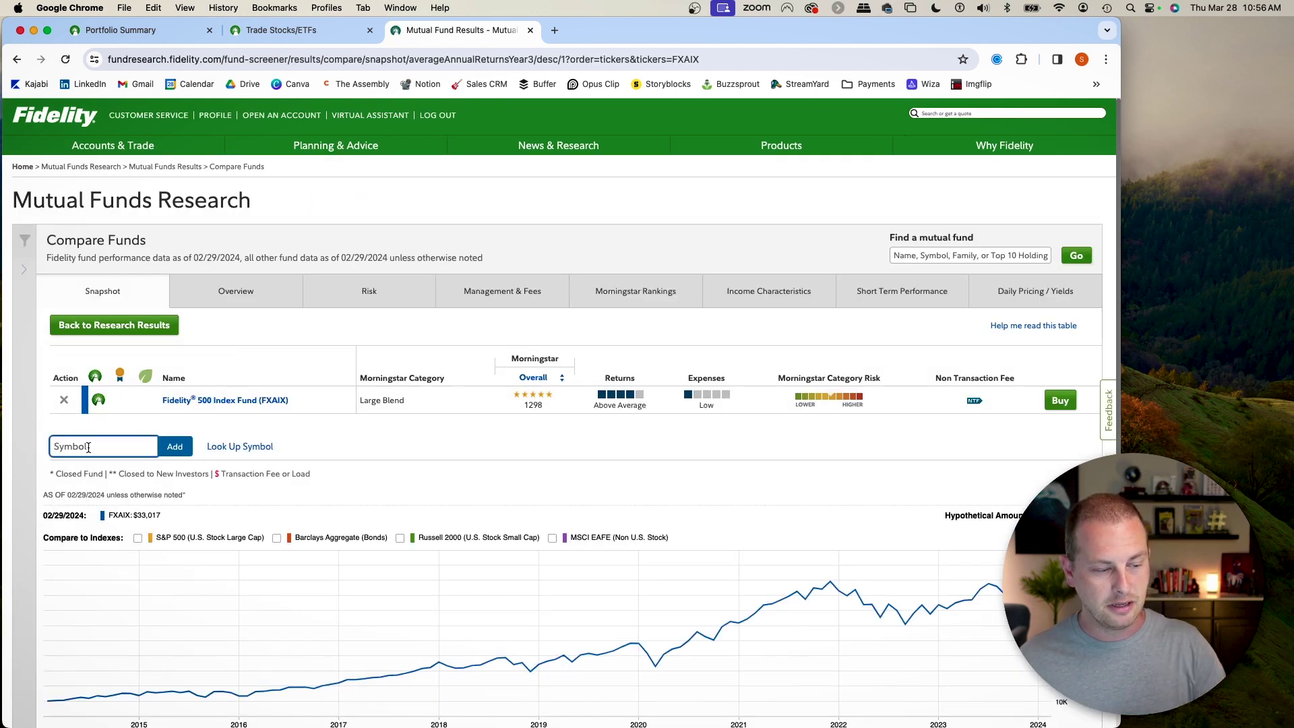
scroll(88, 447, down, 1)
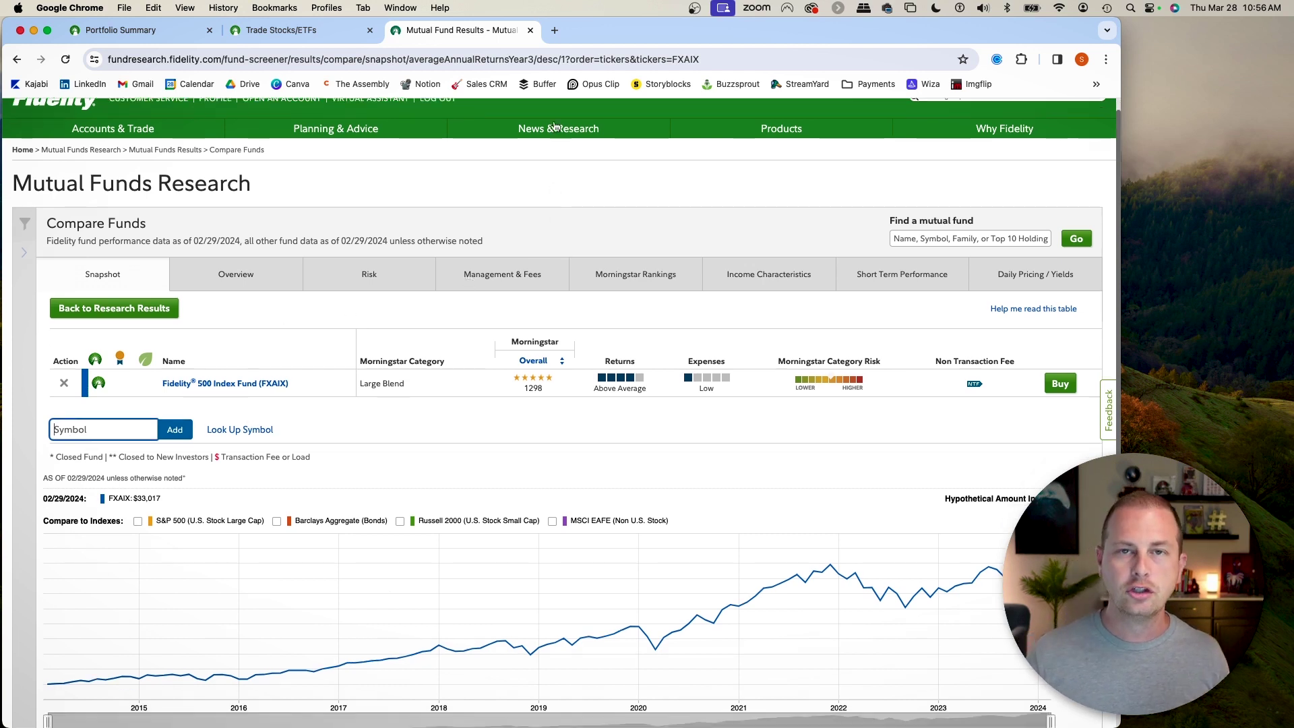
click(530, 31)
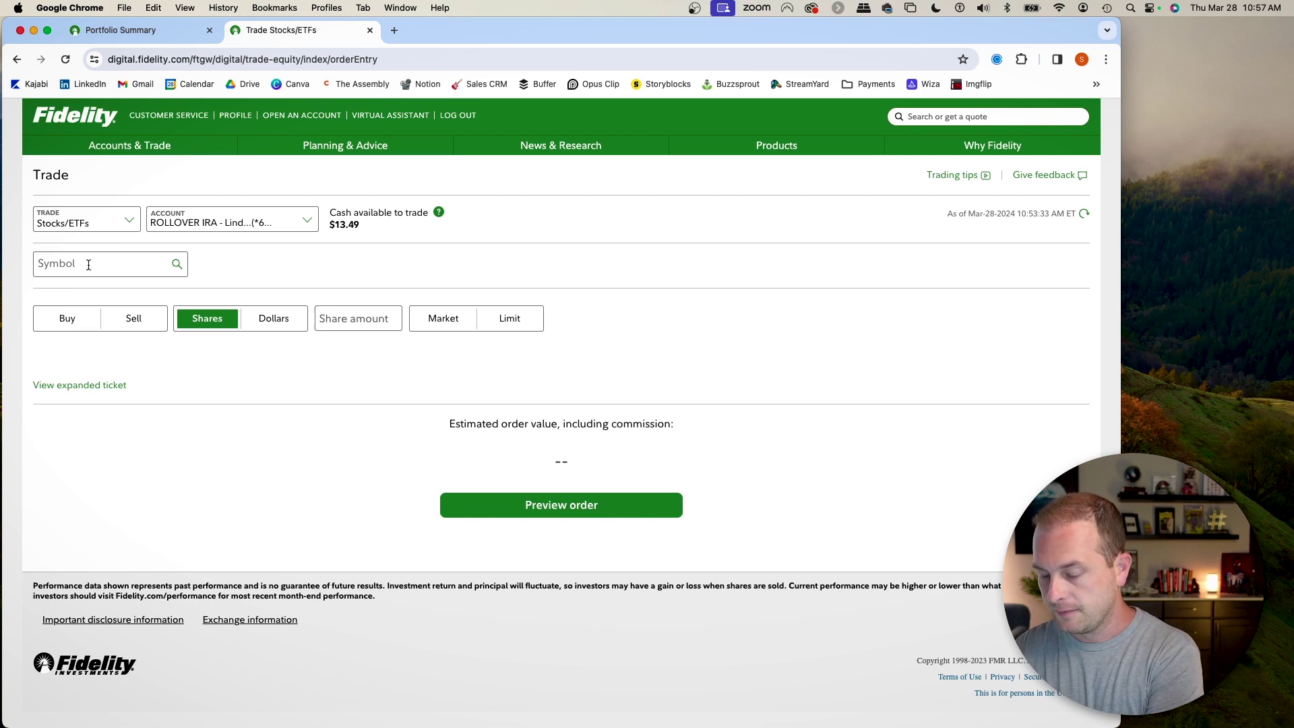
Step: Look up the symbol FXAIX in the trade ticket and choose Fidelity 500 Index Fund as the security to trade
click(83, 265)
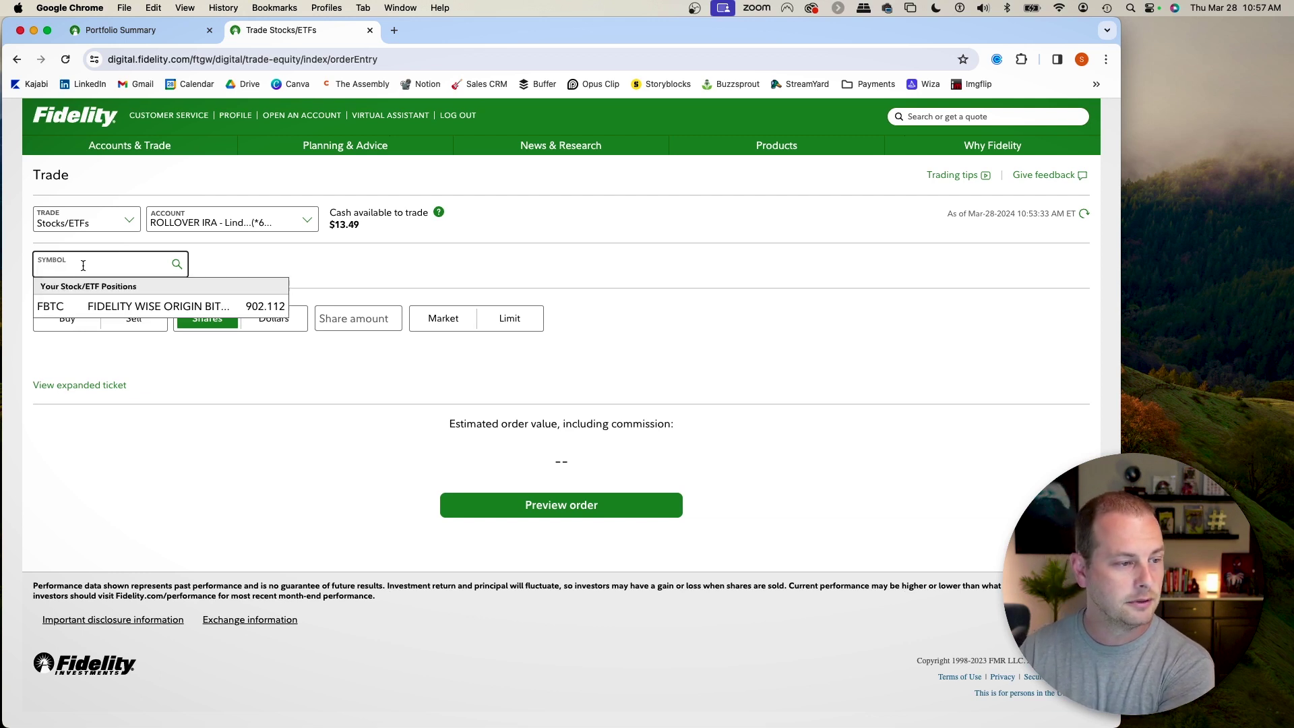
text(FXAIX)
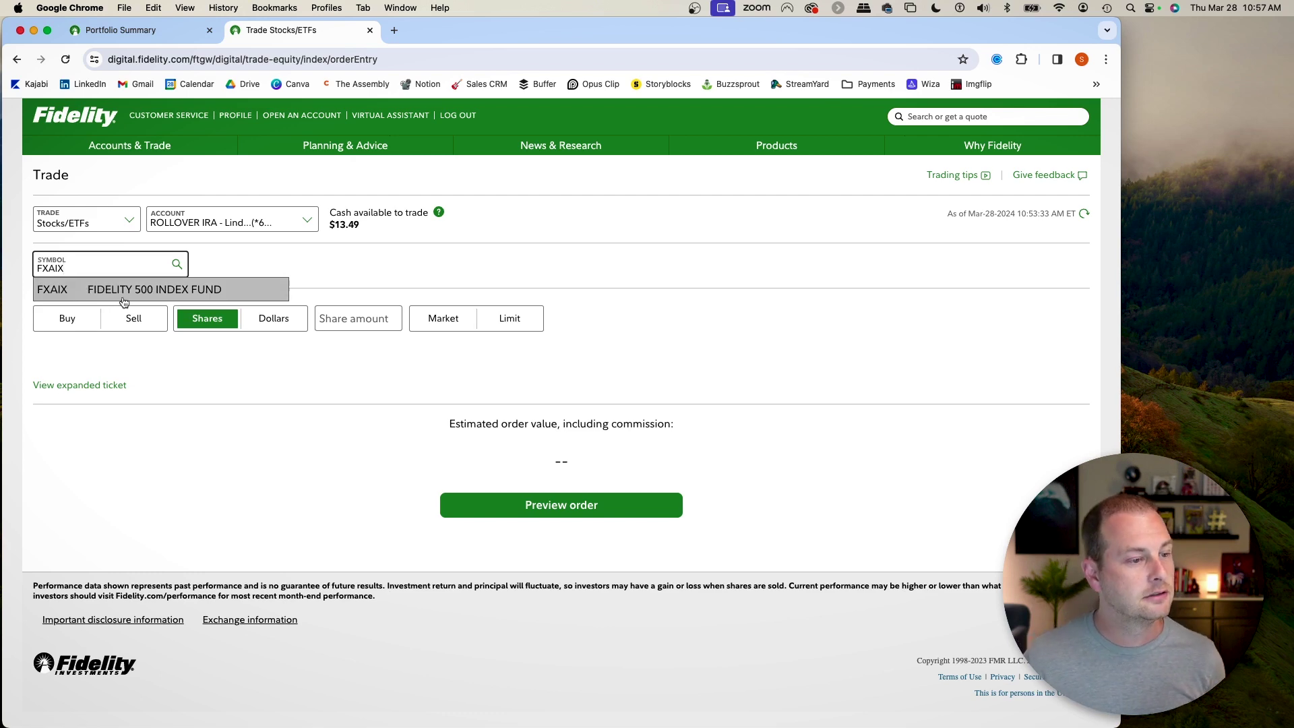
click(128, 298)
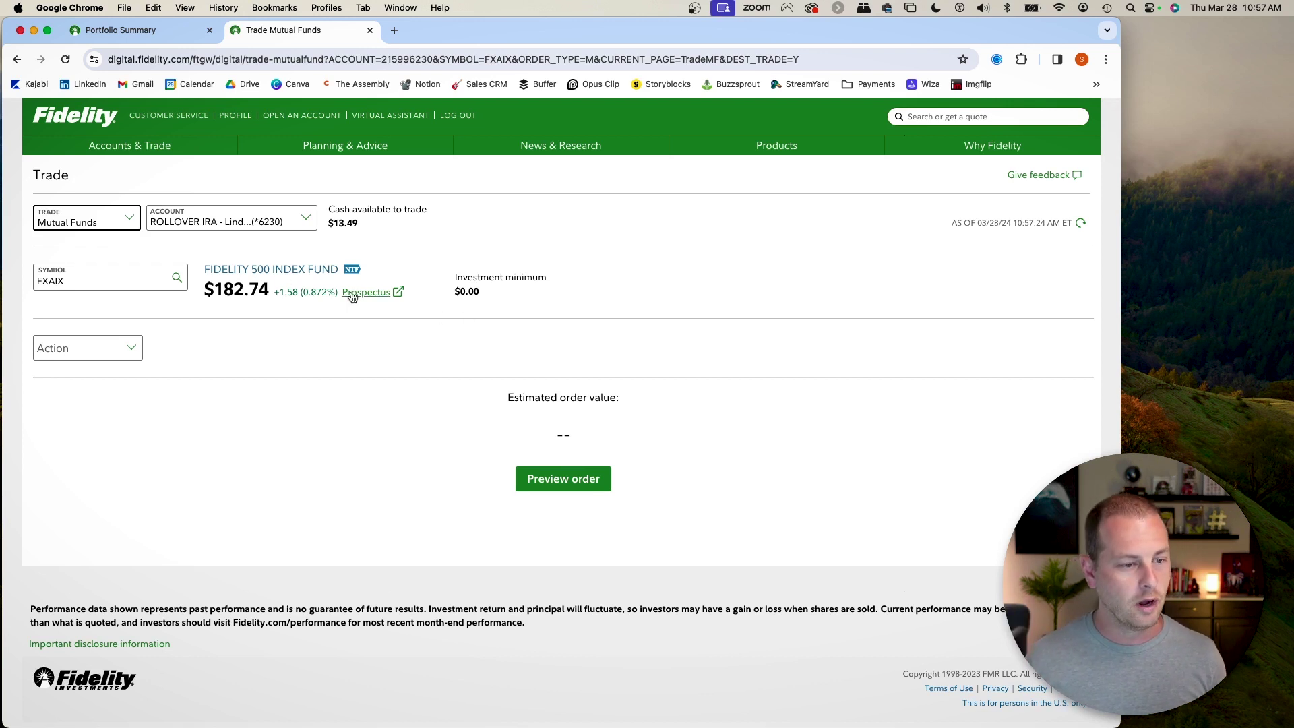
Step: Set the FXAIX order's action to Buy with a dollar amount of $5,000
click(133, 350)
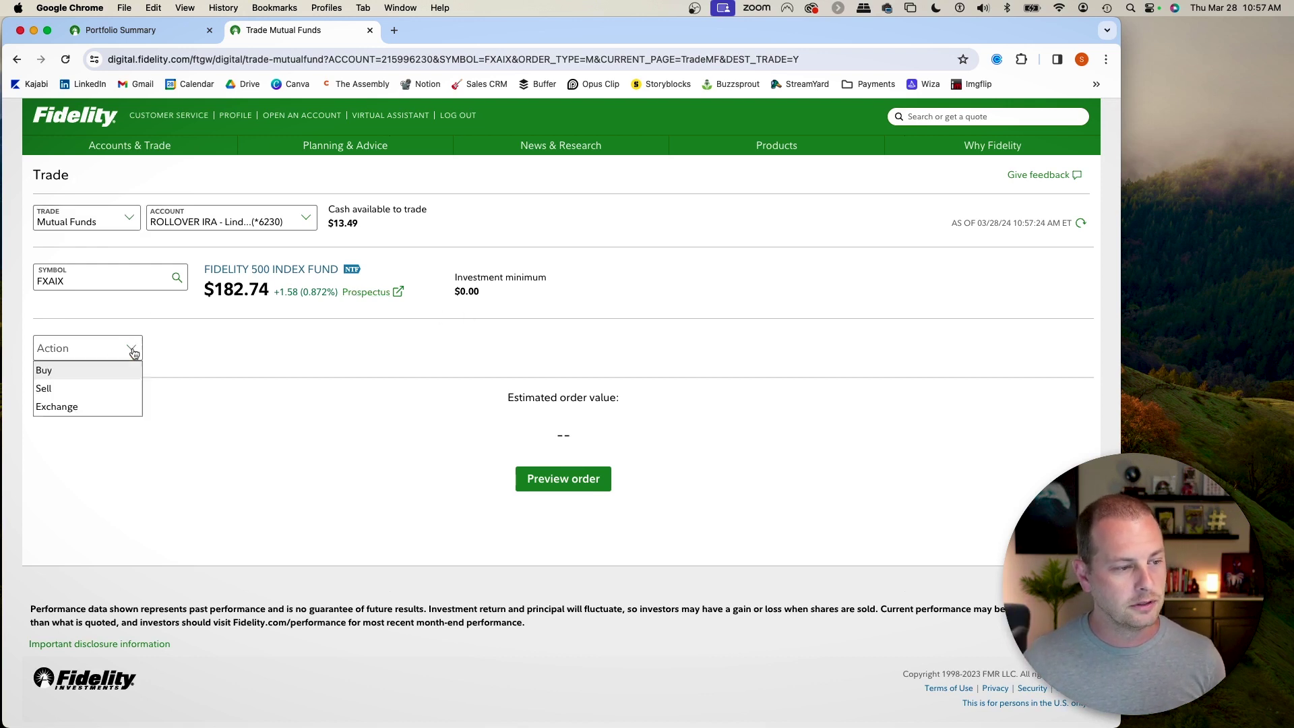
click(65, 375)
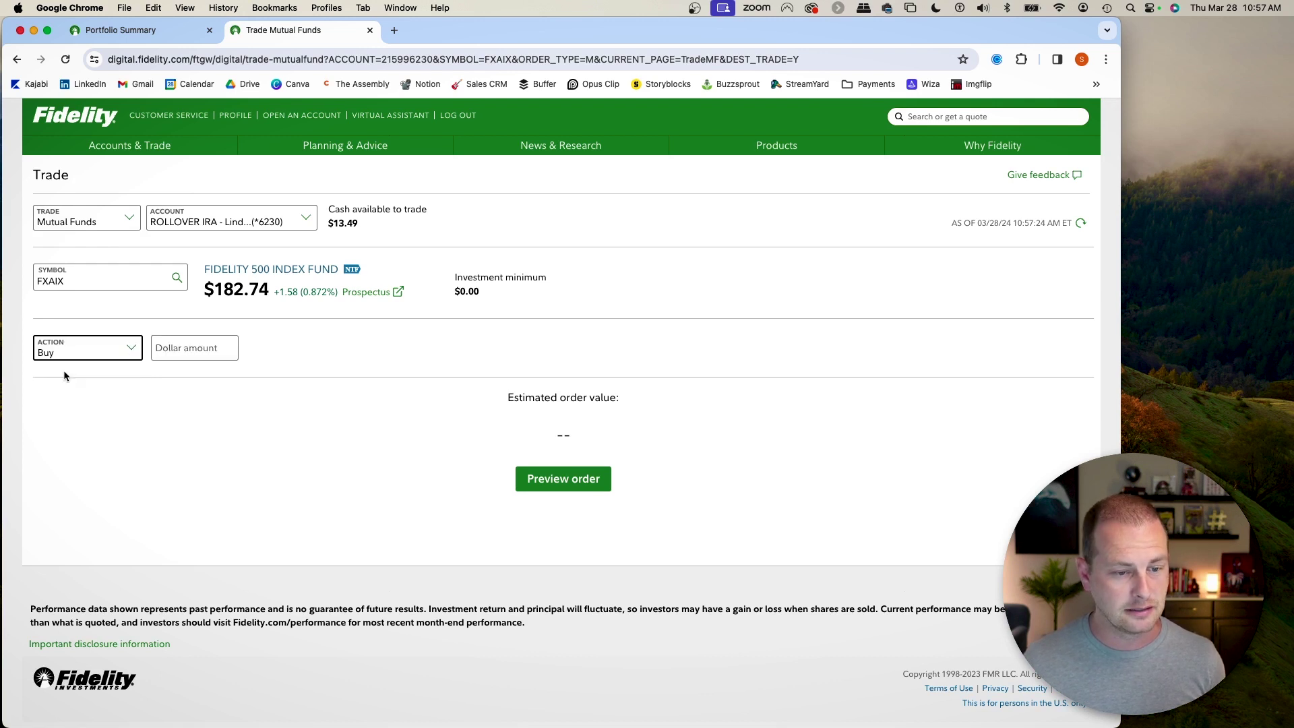
click(182, 353)
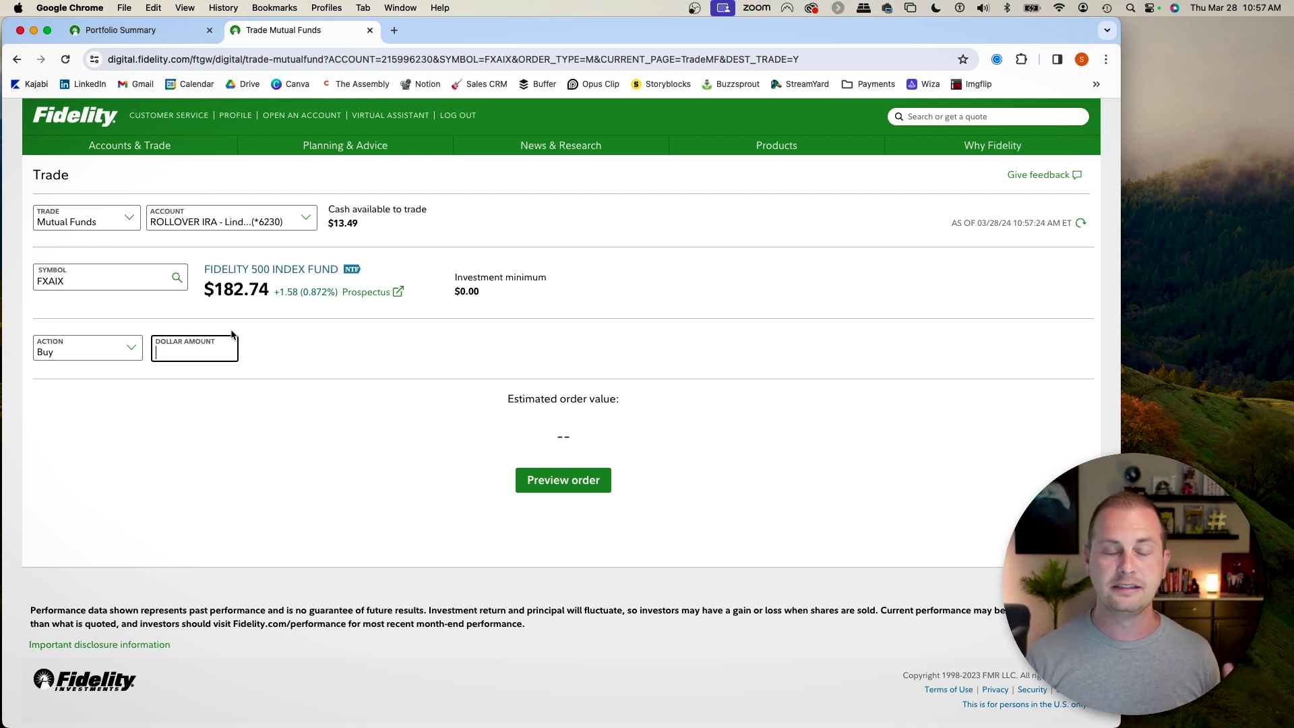
text(5000)
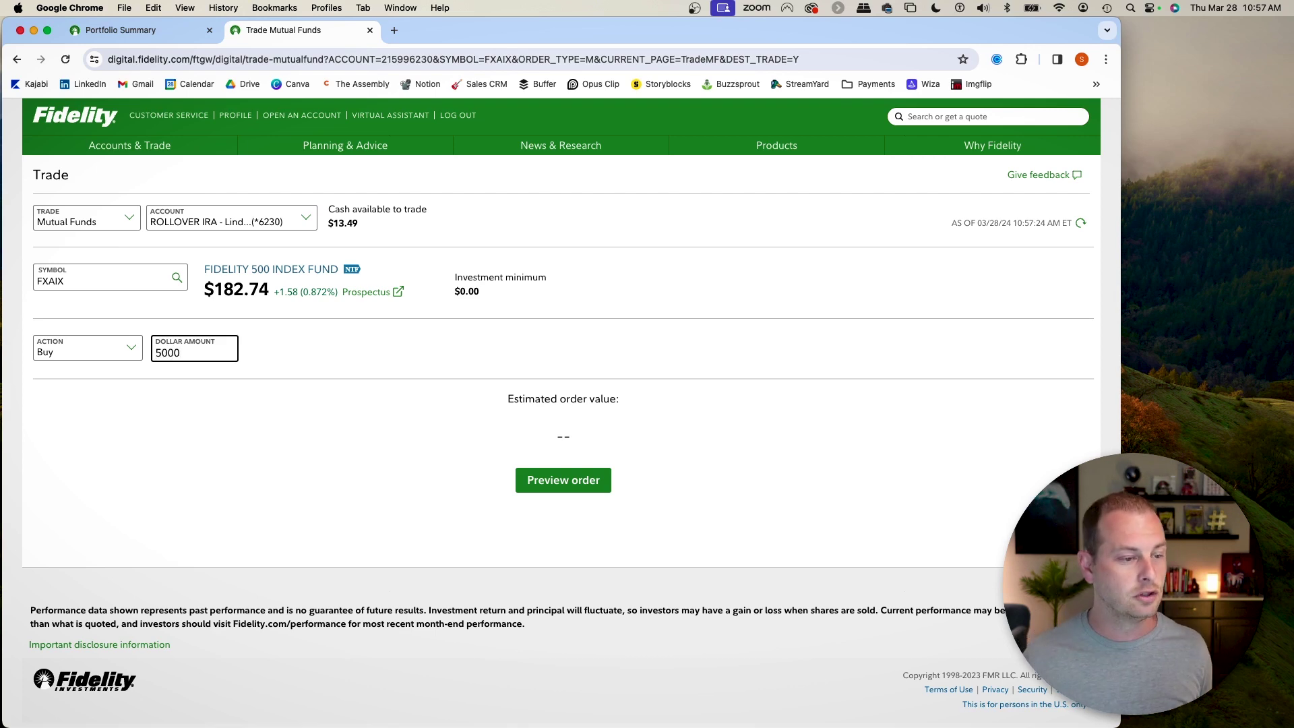
click(254, 432)
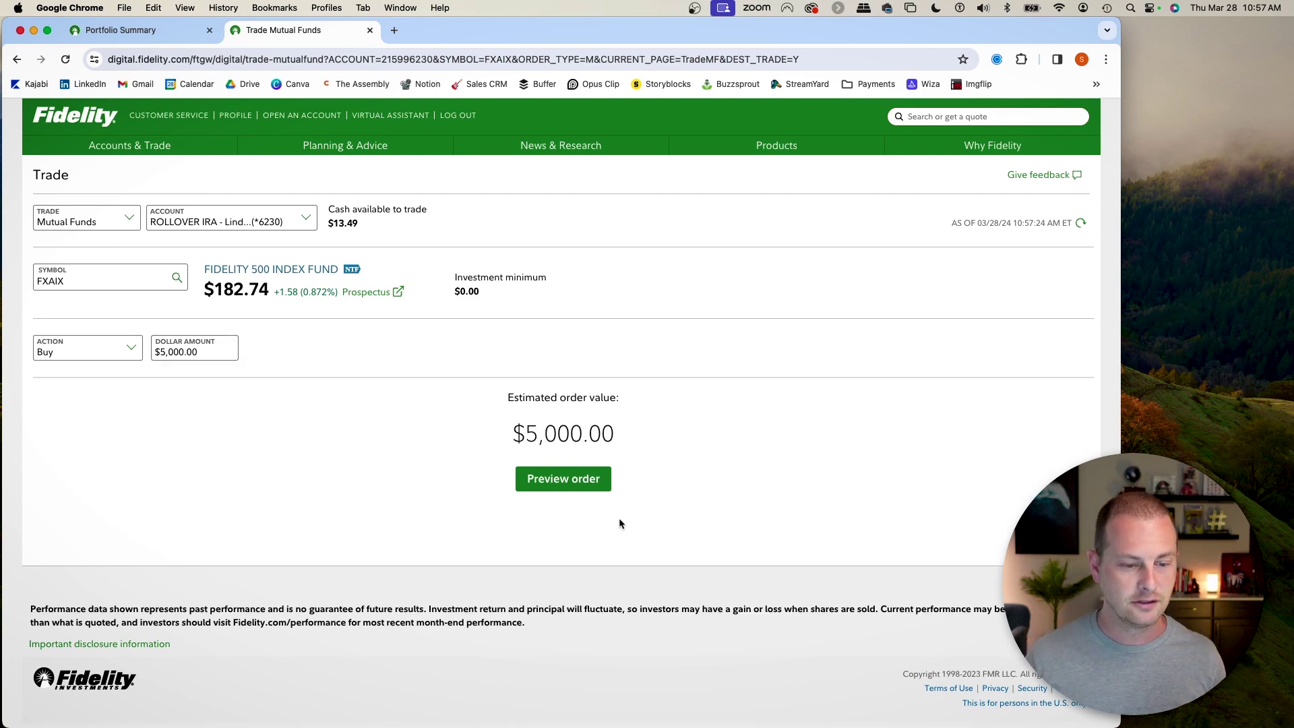
Step: Try to preview the FXAIX buy order and dismiss the error dialog to return to the trade ticket
click(576, 482)
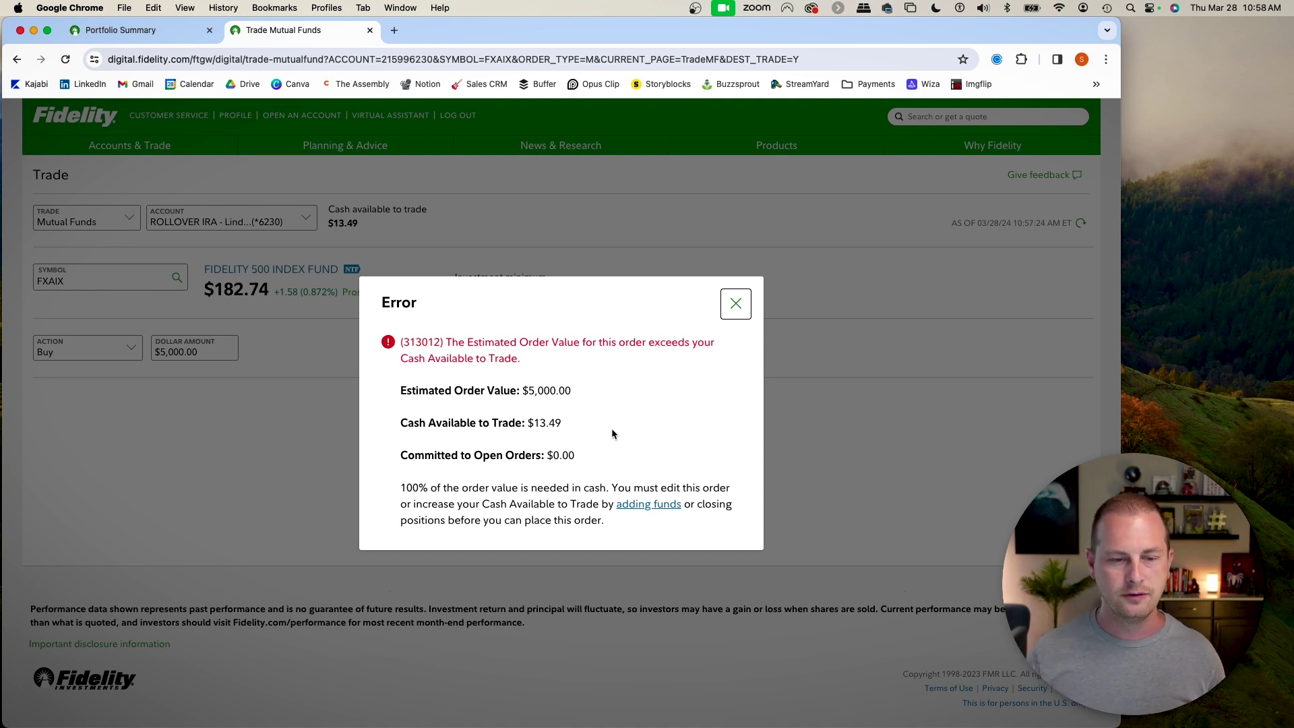
click(735, 304)
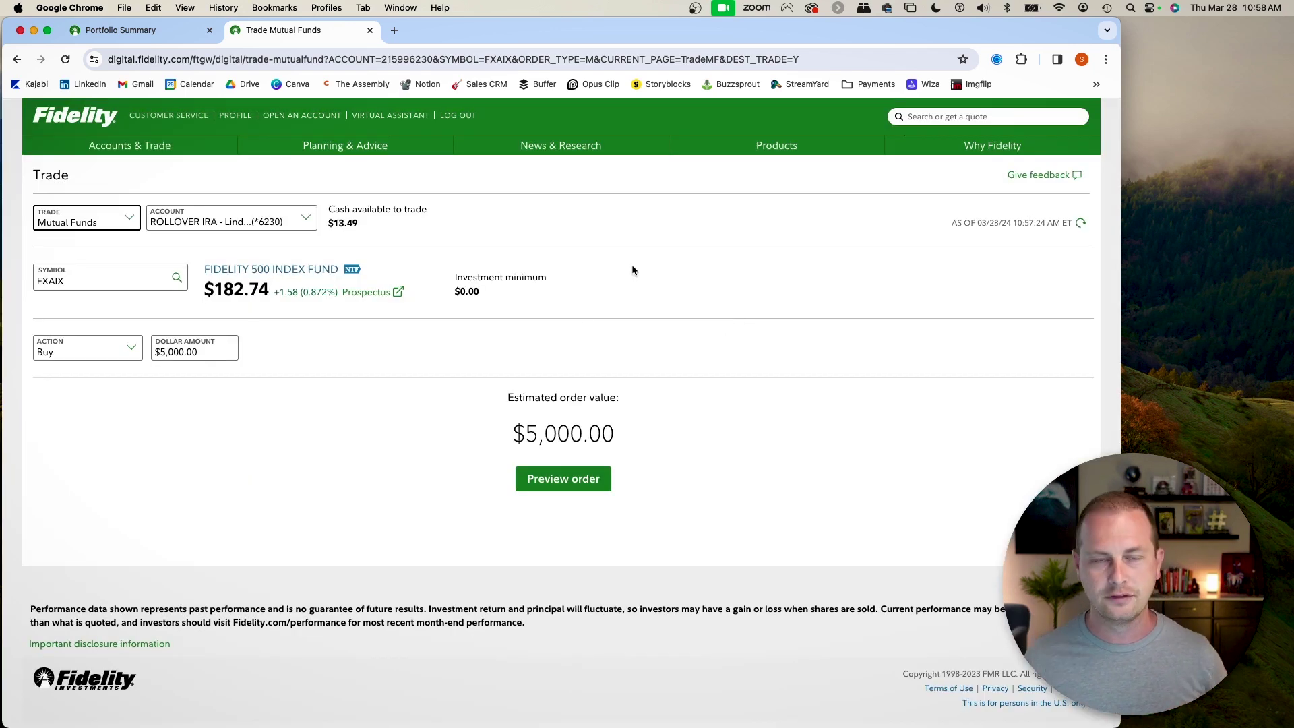
click(623, 285)
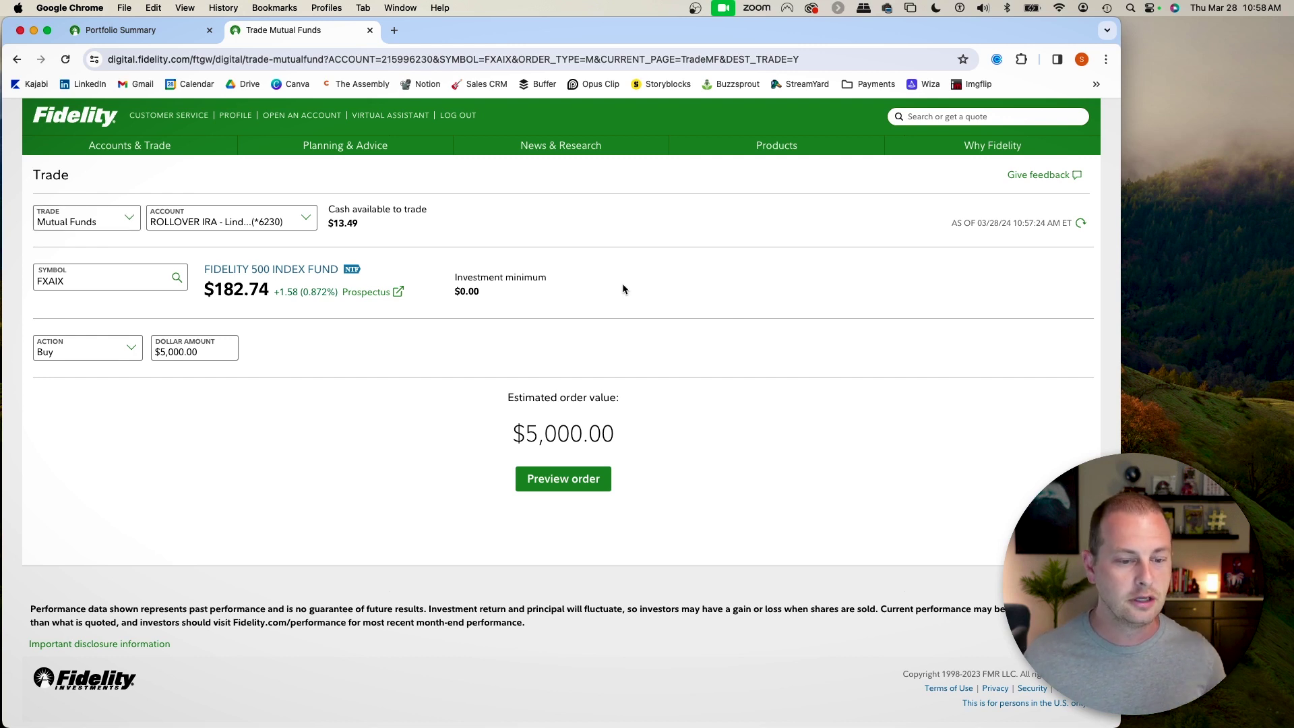